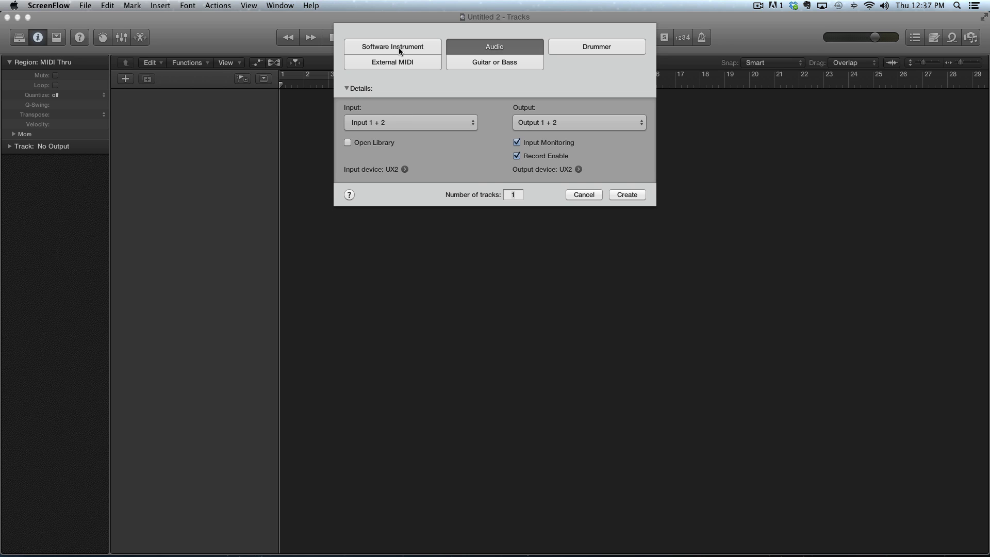
# Create a multi-timbral Software Instrument with 16 parts, producing tracks Inst 1 through 16.
pyautogui.click(401, 53)
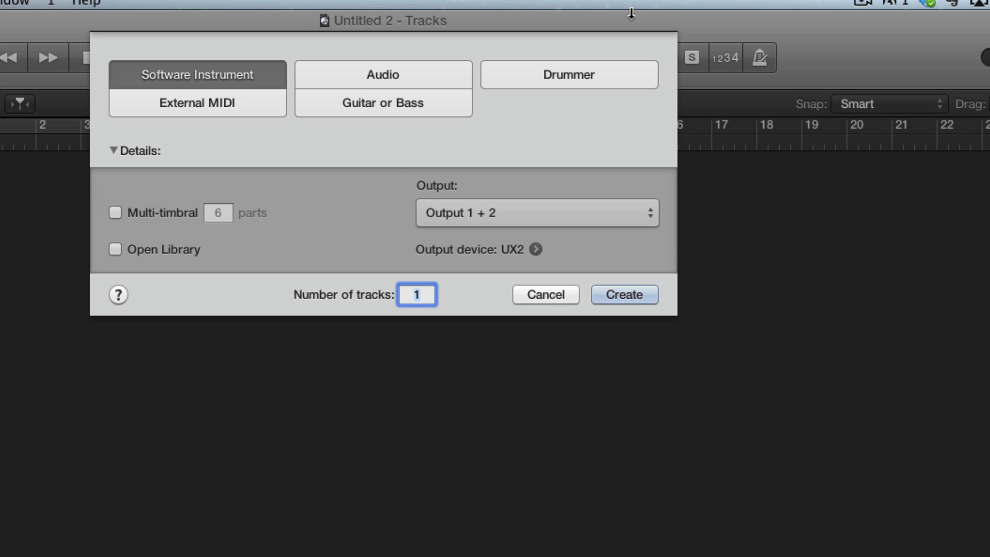
pyautogui.click(115, 213)
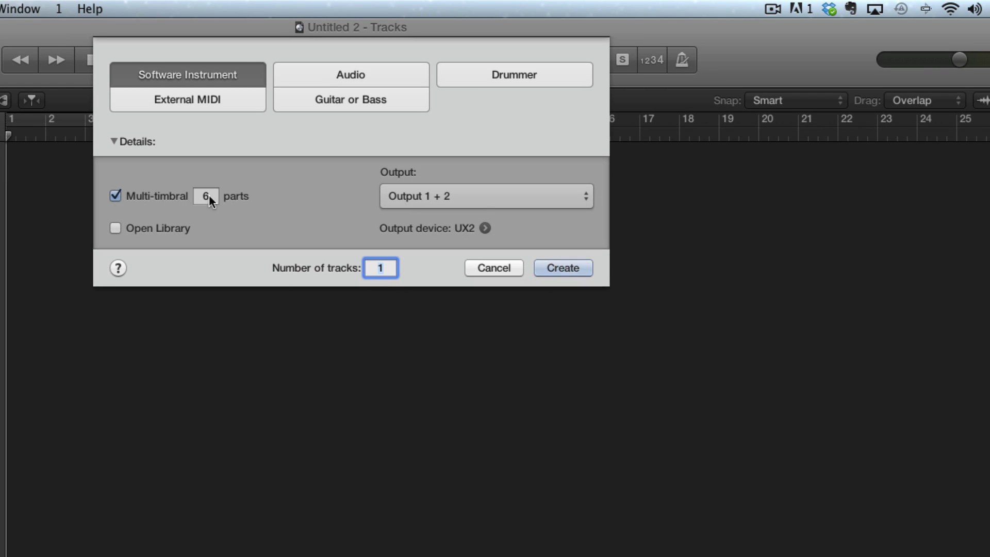
pyautogui.click(209, 194)
pyautogui.write('16')
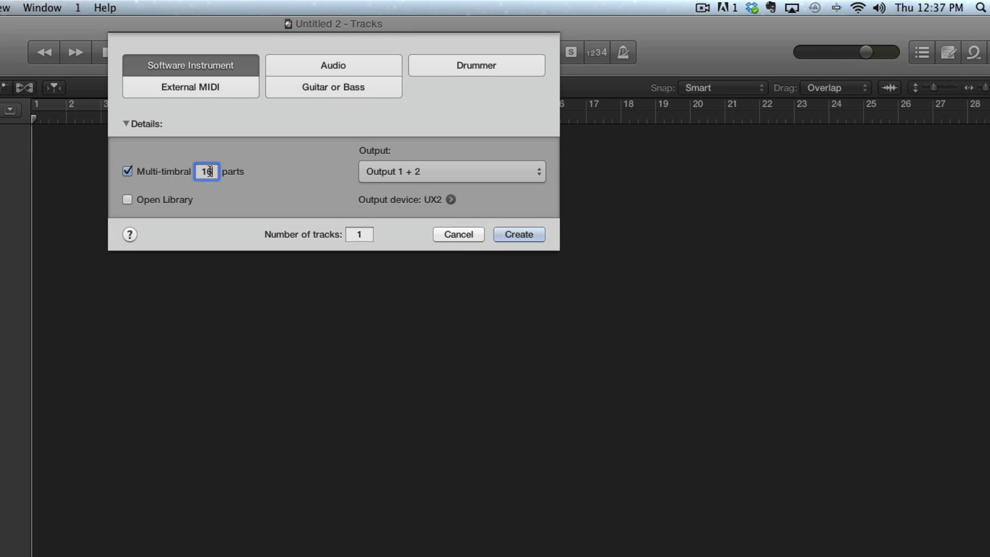
pyautogui.click(530, 233)
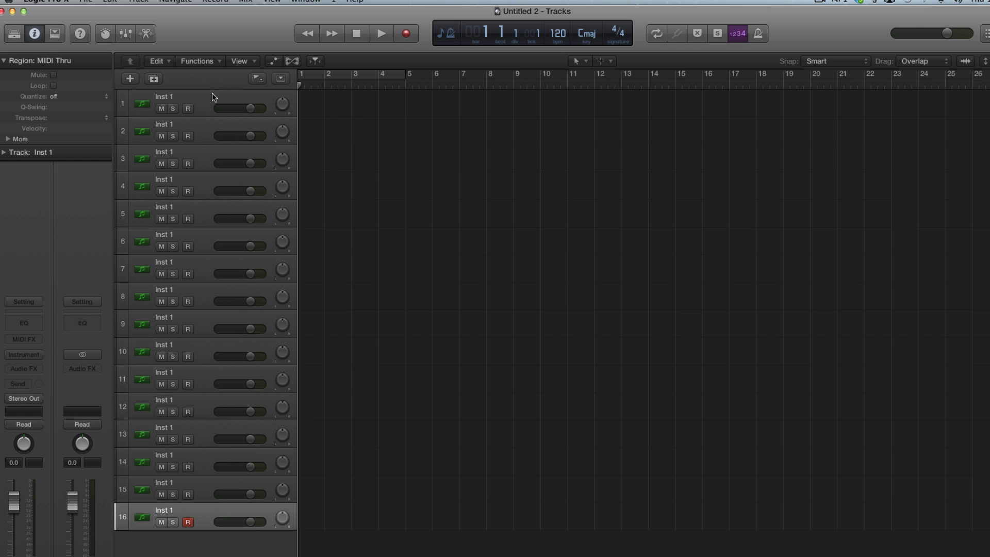
# Select track 1, show the Track inspector, and step through tracks to verify MIDI channels 1–16.
pyautogui.click(210, 102)
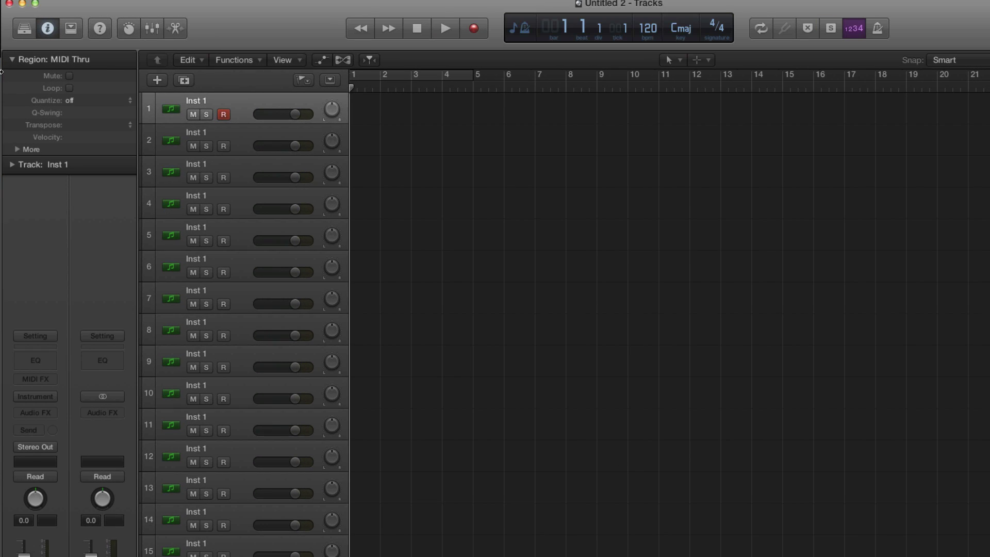
pyautogui.click(12, 165)
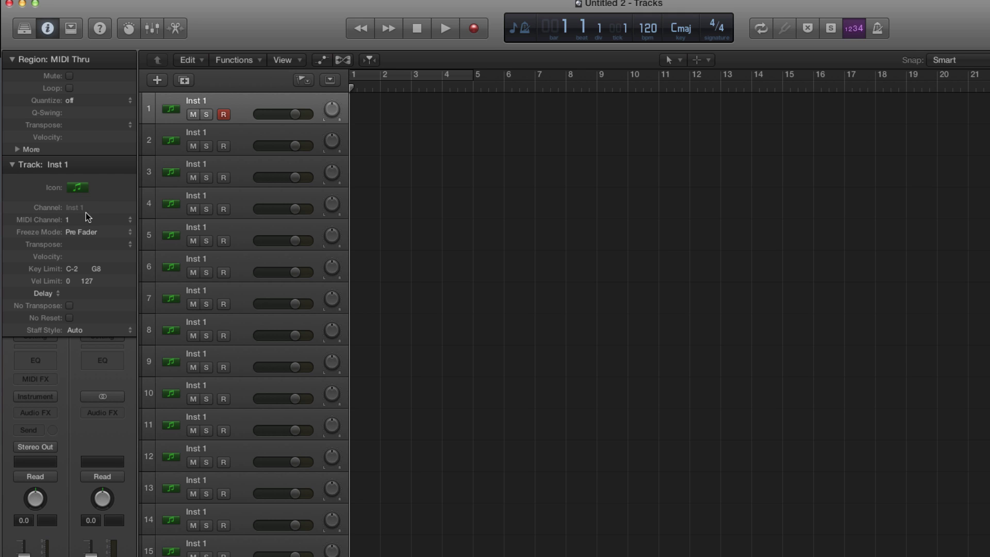
pyautogui.press('Down')
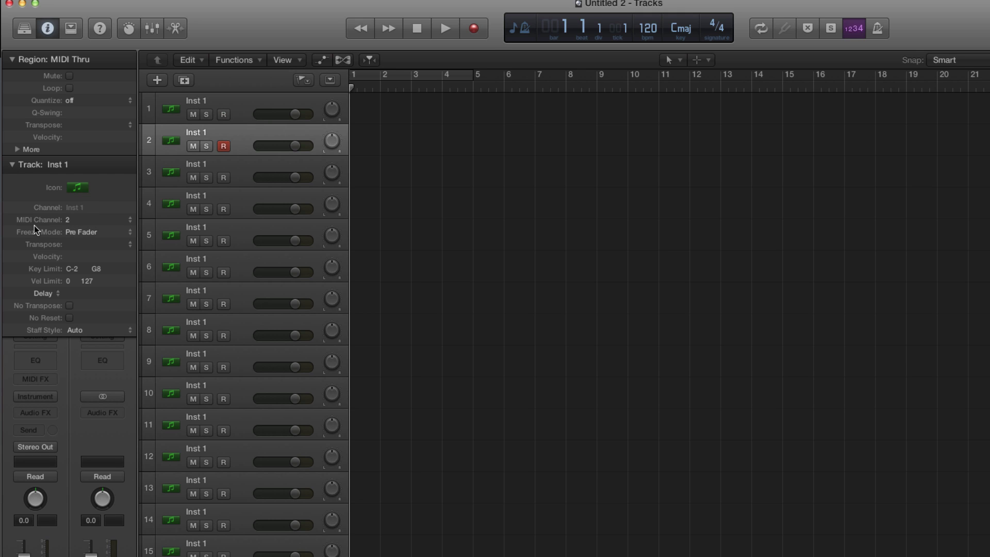
pyautogui.press('Down')
pyautogui.press('Down')
pyautogui.press('Down')
pyautogui.press('Down')
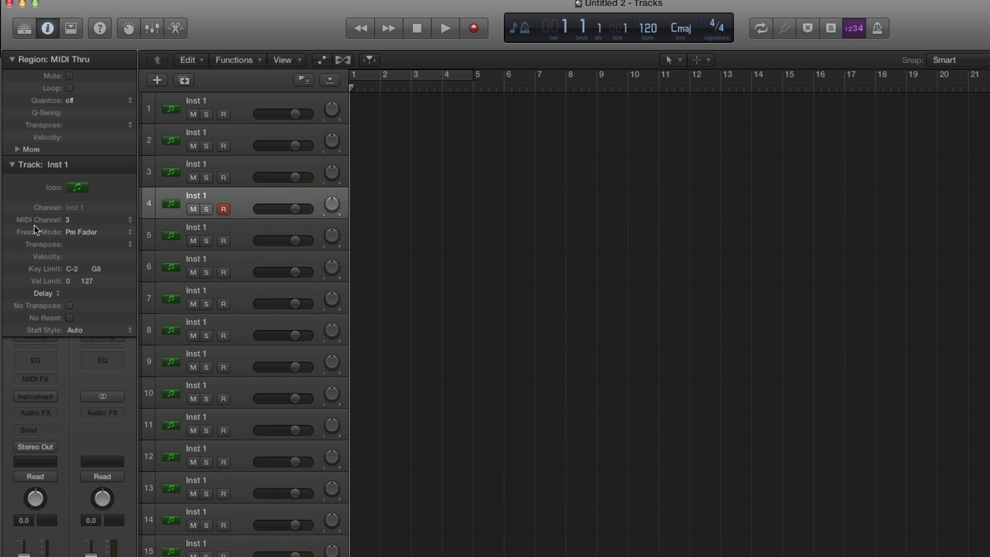
pyautogui.press('Down')
pyautogui.press('Down')
pyautogui.press('Down')
pyautogui.press('Down')
pyautogui.press('Down')
pyautogui.press('Down')
pyautogui.press('Down')
pyautogui.press('Down')
pyautogui.press('Down')
pyautogui.press('Down')
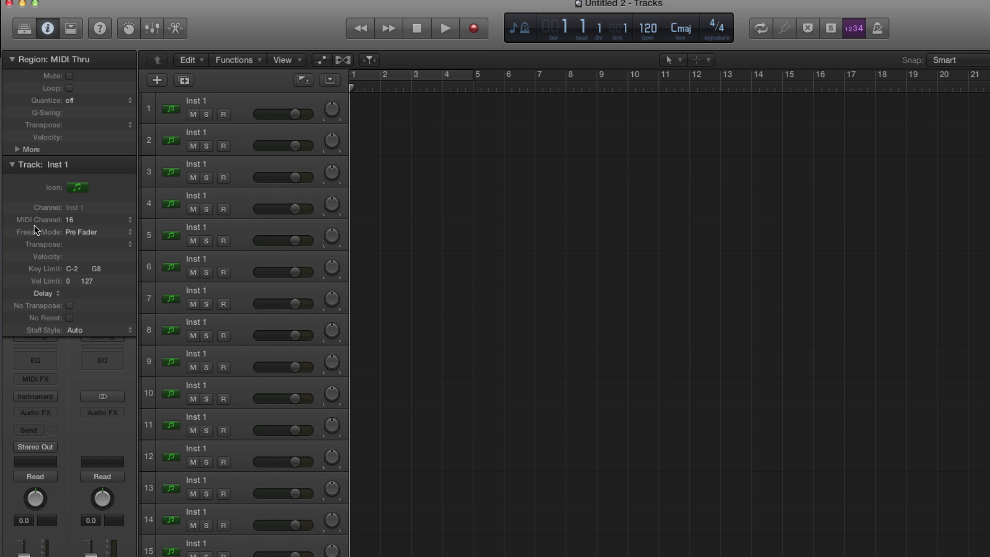
pyautogui.press('Up')
pyautogui.press('Up')
pyautogui.press('Up')
pyautogui.press('Up')
pyautogui.press('Up')
pyautogui.press('Up')
pyautogui.press('Up')
pyautogui.press('Up')
pyautogui.press('Up')
pyautogui.press('Up')
pyautogui.press('Up')
pyautogui.press('Up')
pyautogui.press('Up')
pyautogui.press('Up')
pyautogui.press('Up')
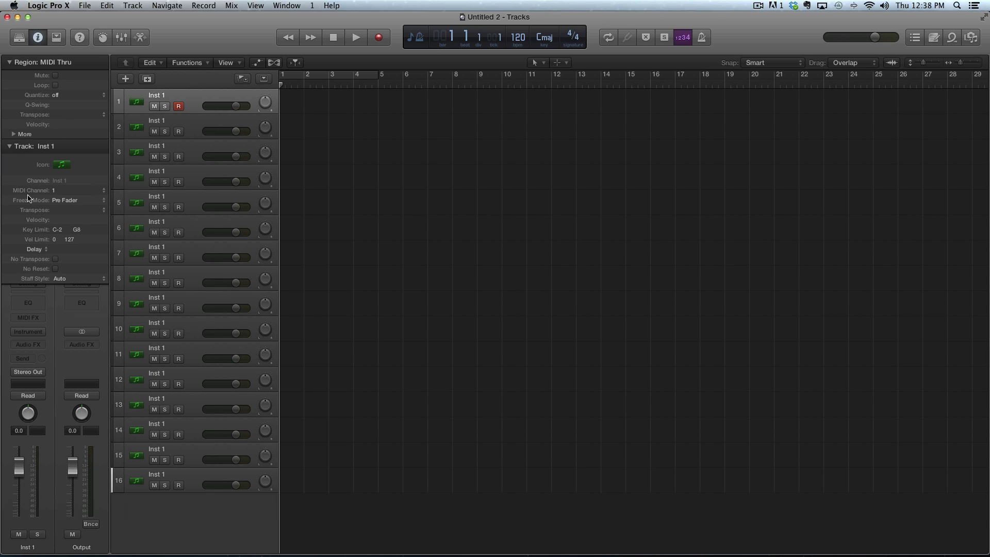
# Hide the Track inspector and load Kontakt 5 Multi Output (16xStereo) into Inst 1's instrument slot.
pyautogui.click(10, 147)
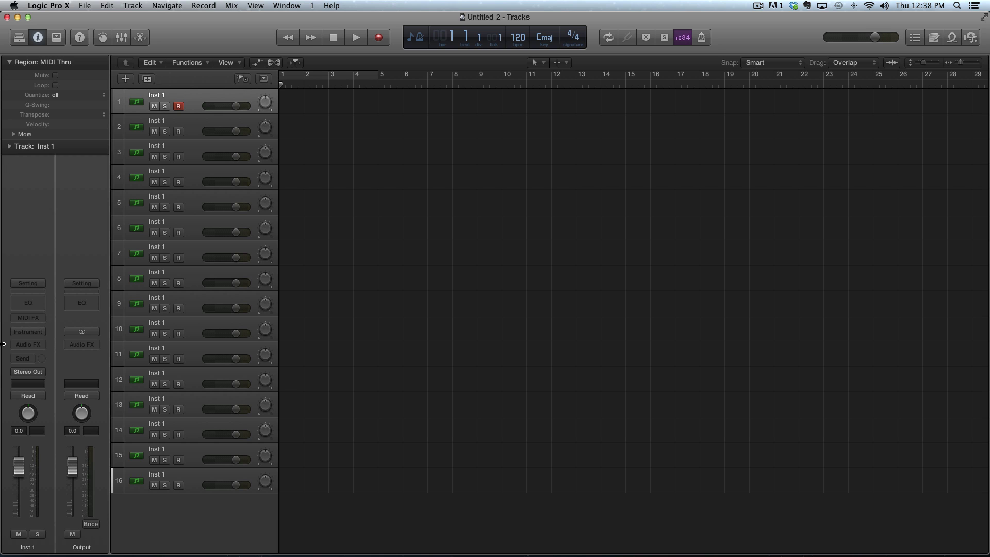
pyautogui.click(19, 333)
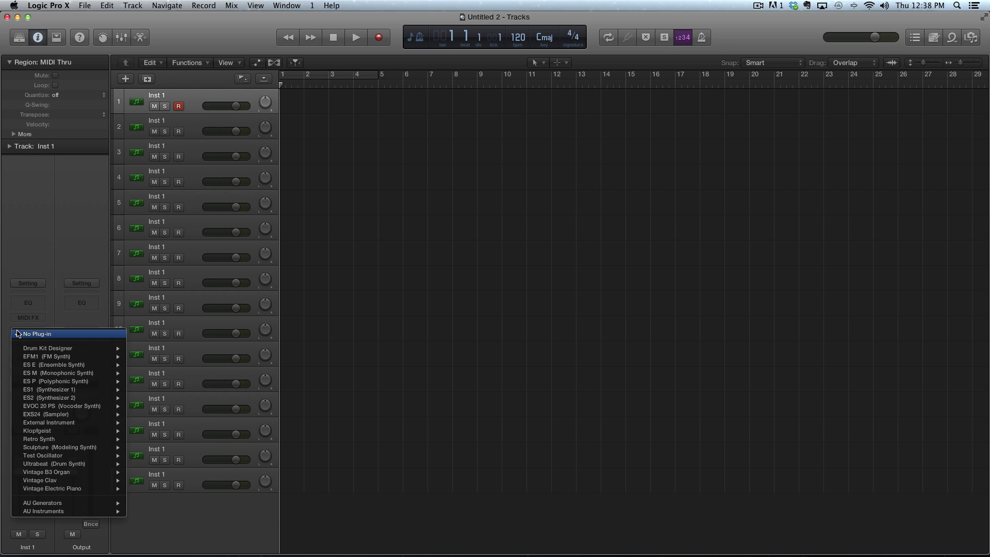
pyautogui.moveTo(72, 512)
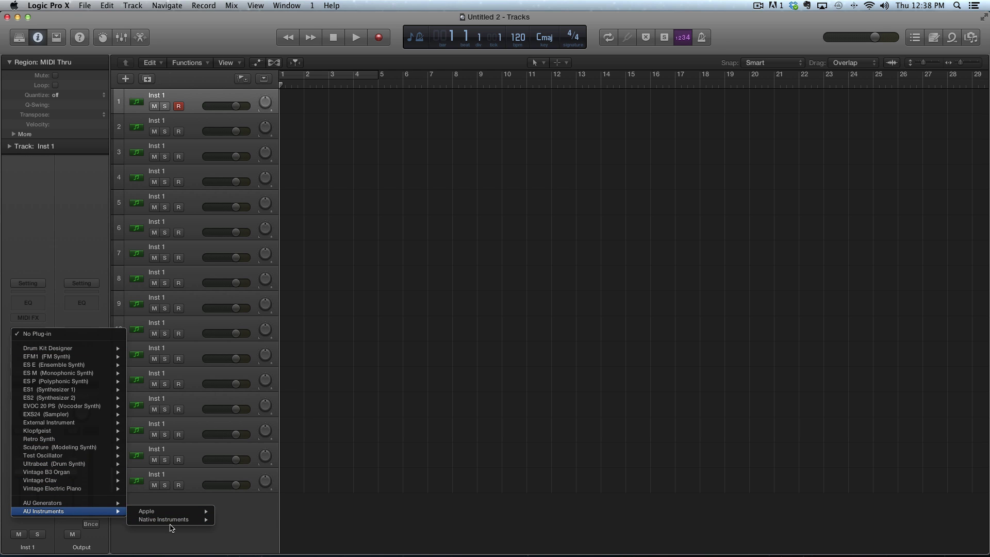
pyautogui.moveTo(170, 520)
pyautogui.moveTo(242, 528)
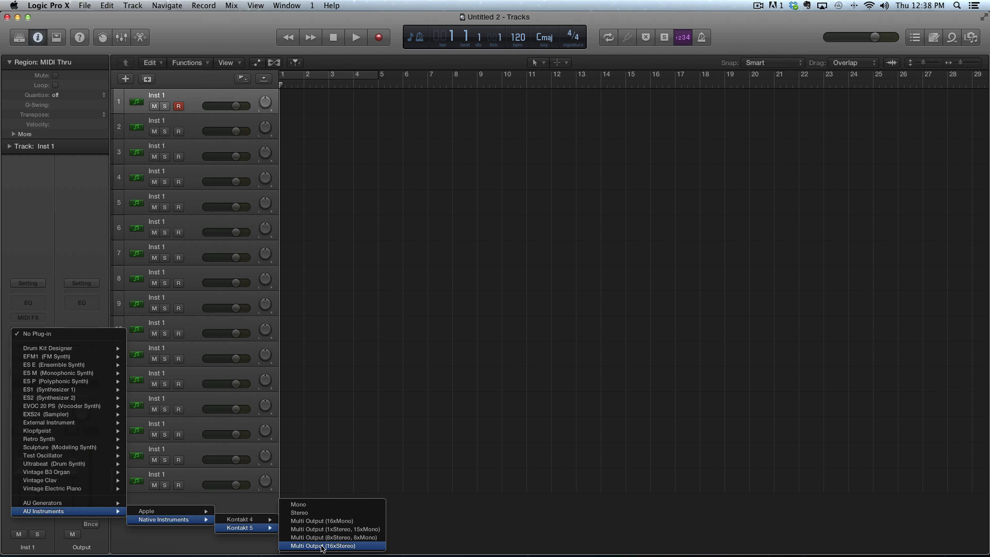
pyautogui.click(322, 545)
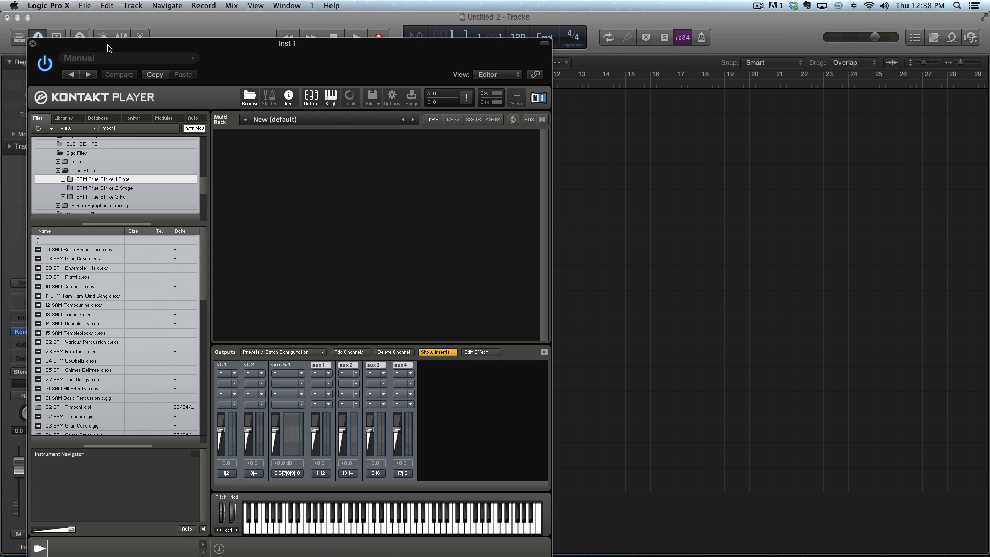
# Load ASax Solo.nki from First Call Horns' Alto Sax folder into the Kontakt rack.
pyautogui.moveTo(109, 48); pyautogui.dragTo(353, 4)
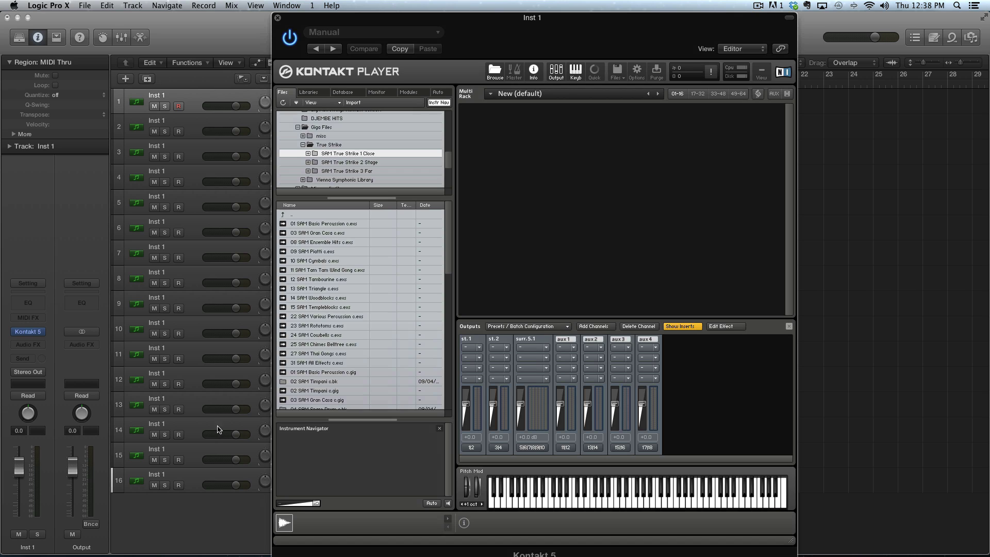
pyautogui.click(309, 92)
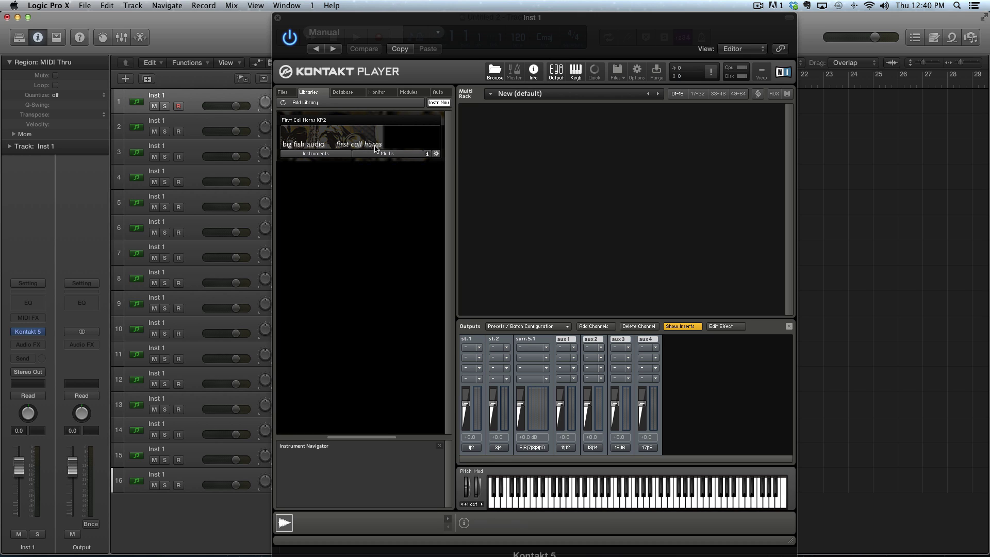
pyautogui.click(336, 155)
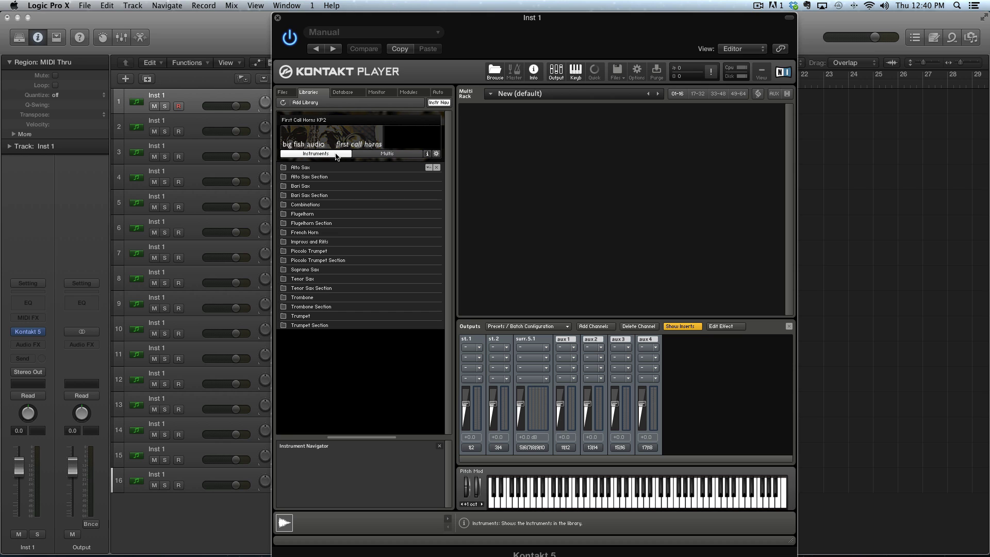
pyautogui.click(301, 168)
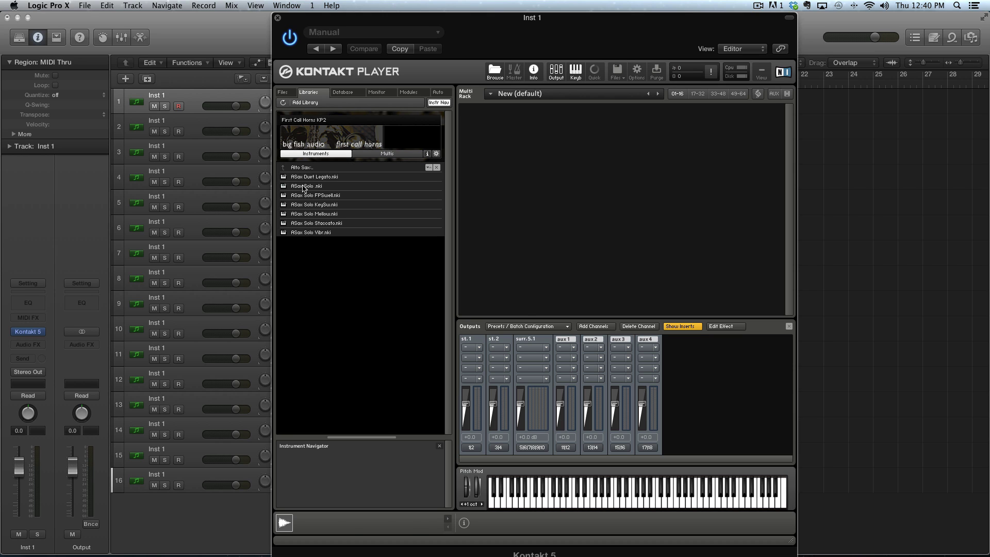
pyautogui.doubleClick(304, 186)
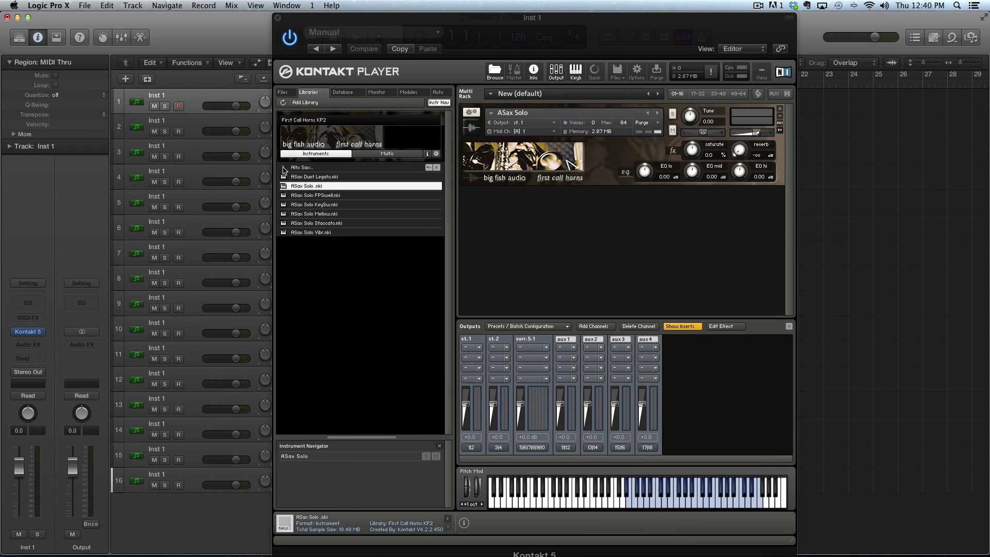
# Add TSax Solo NoVibr.nki from the Tenor Sax folder, keeping it on MIDI channel A 2.
pyautogui.click(283, 169)
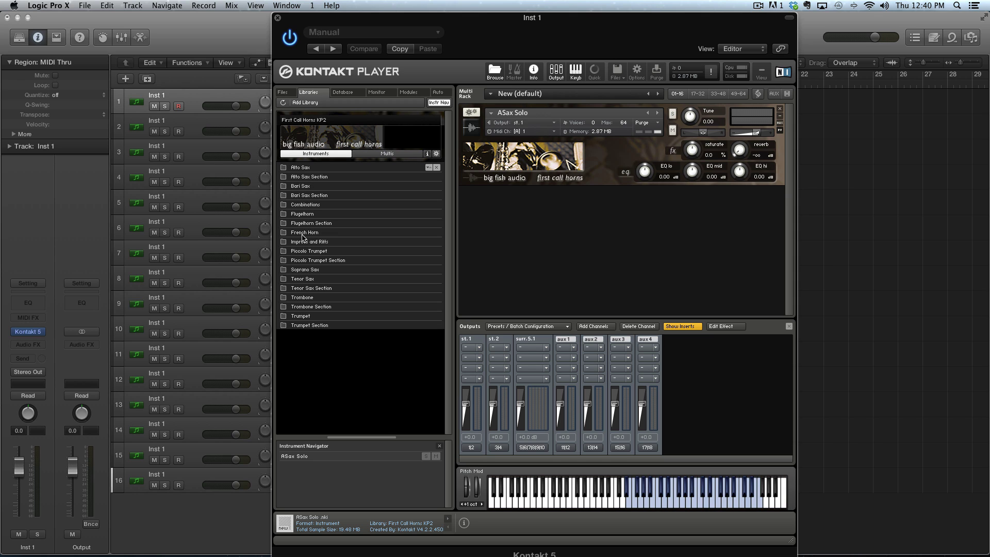
pyautogui.doubleClick(304, 281)
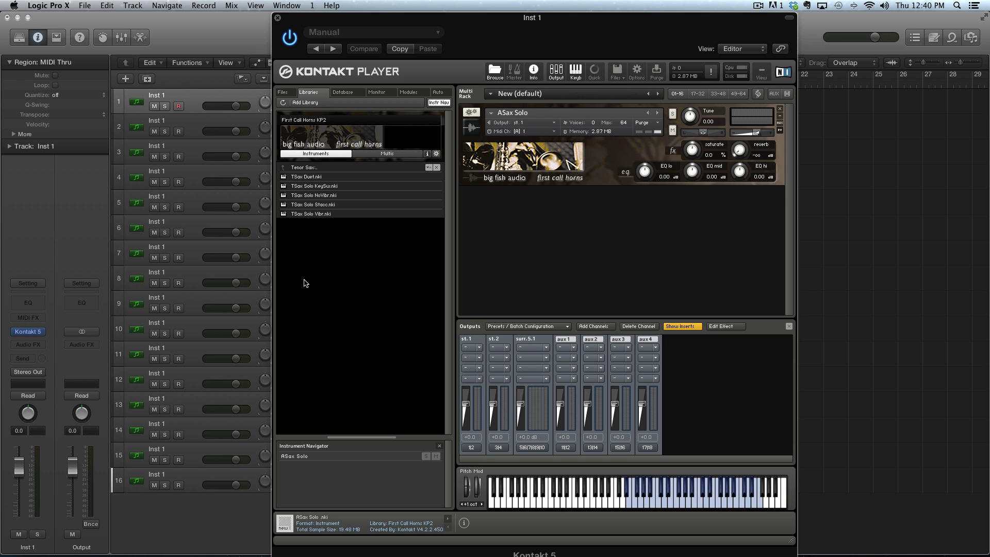
pyautogui.click(299, 196)
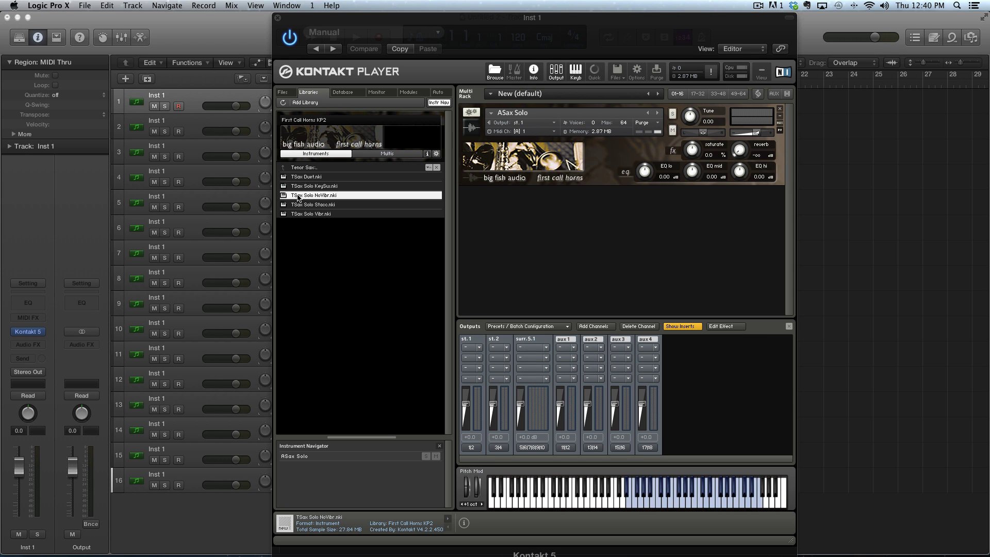
pyautogui.doubleClick(298, 195)
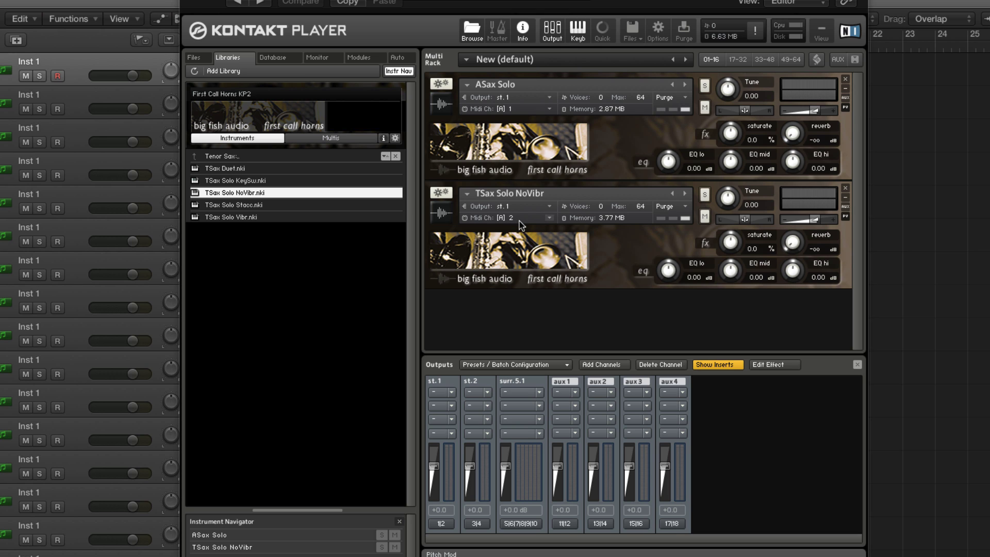
pyautogui.click(519, 220)
pyautogui.moveTo(523, 242)
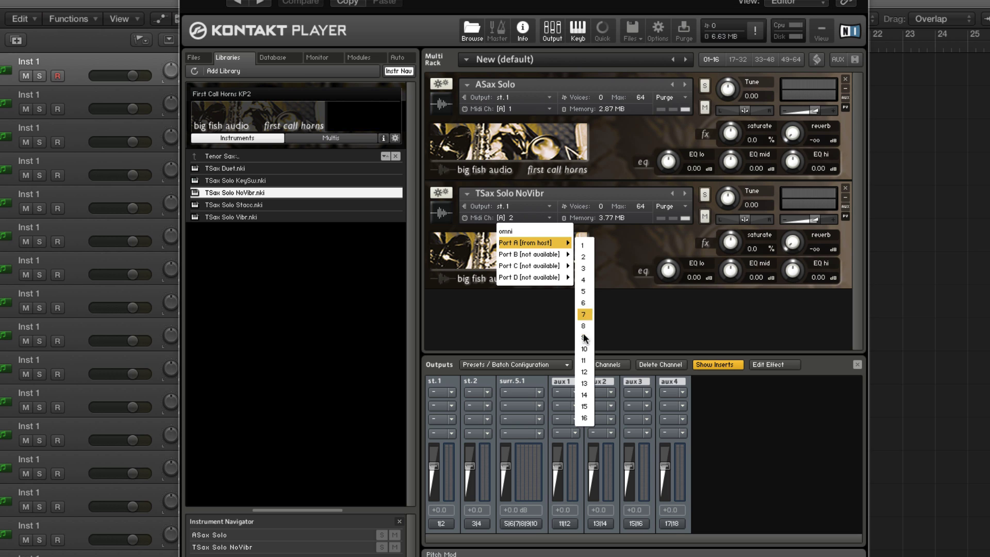
pyautogui.click(518, 349)
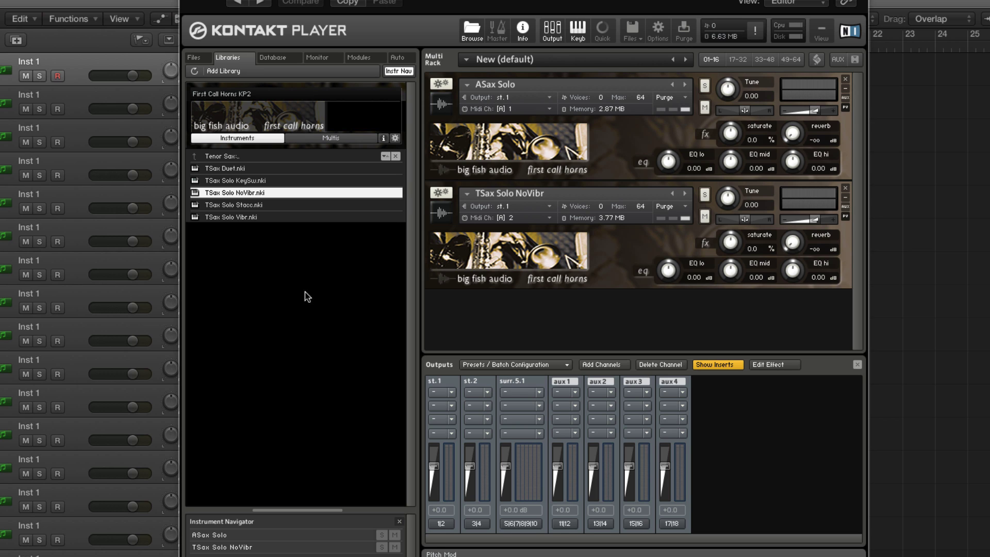
# Load BariSax Solo from the Bari Sax folder as the third rack instrument.
pyautogui.click(195, 157)
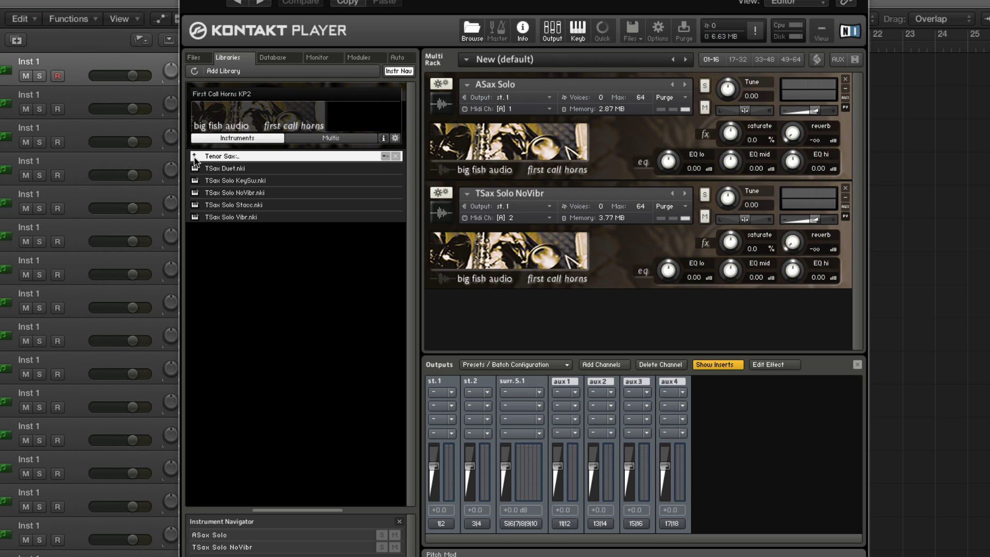
pyautogui.click(195, 157)
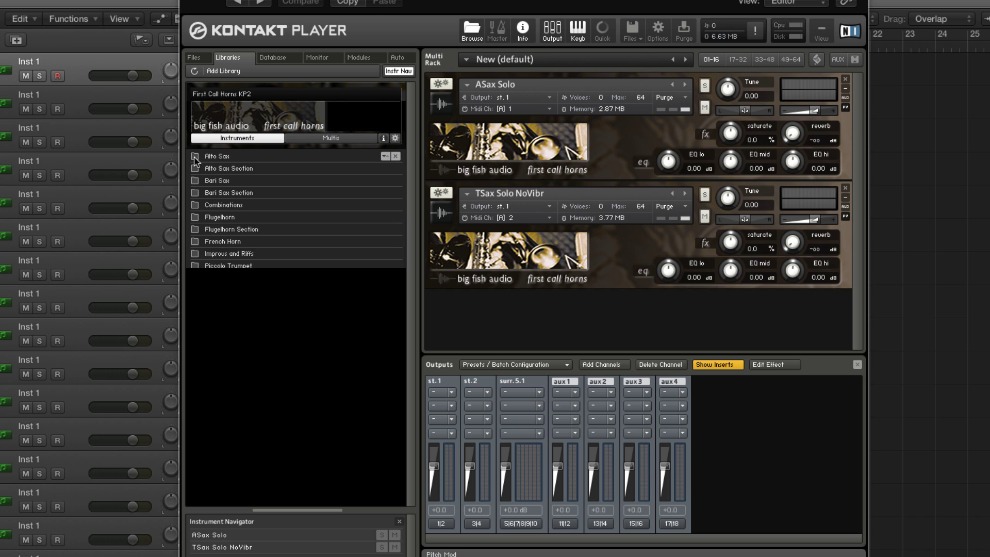
pyautogui.doubleClick(206, 180)
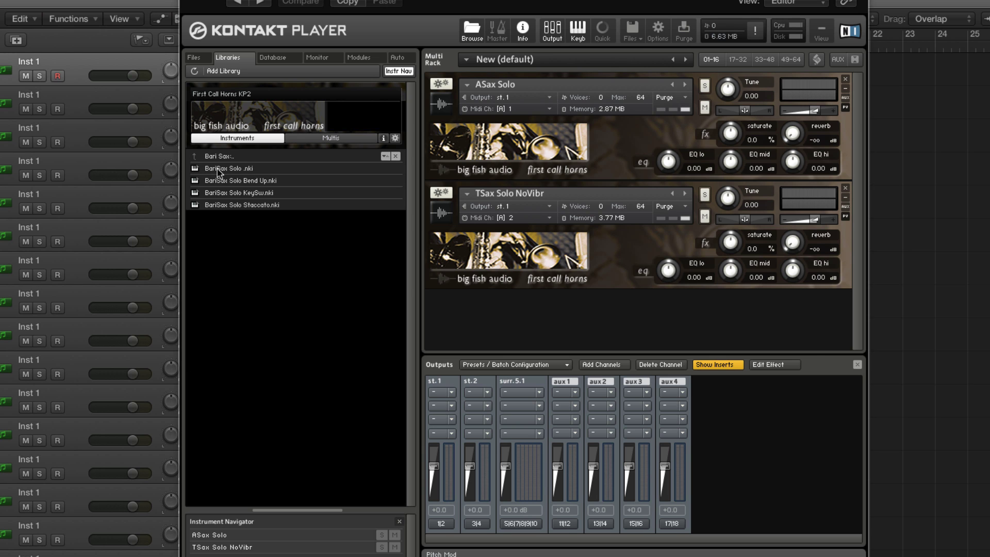
pyautogui.click(218, 169)
pyautogui.doubleClick(218, 169)
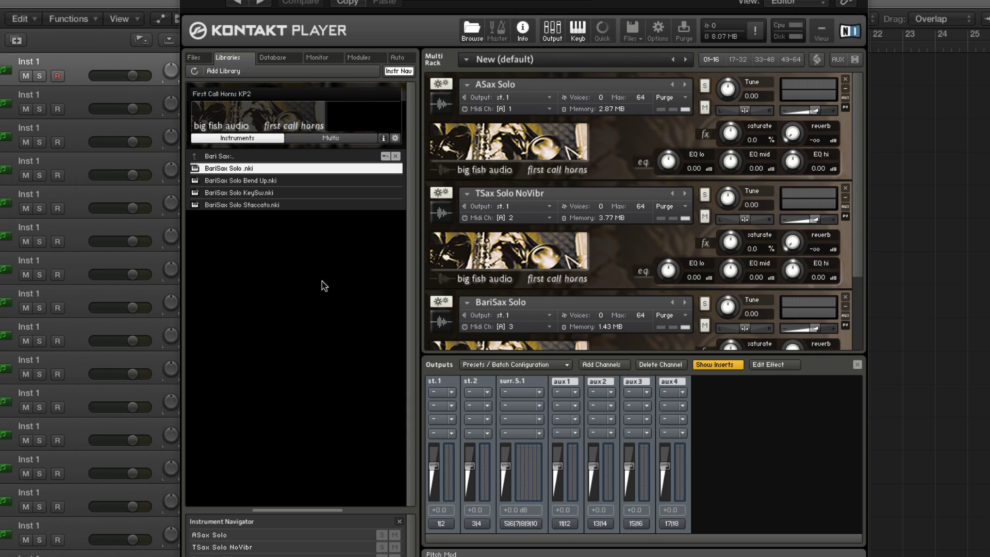
# Load Tpt Open from Trumpet > Open as the fourth instrument and check MIDI channel assignments.
pyautogui.doubleClick(224, 156)
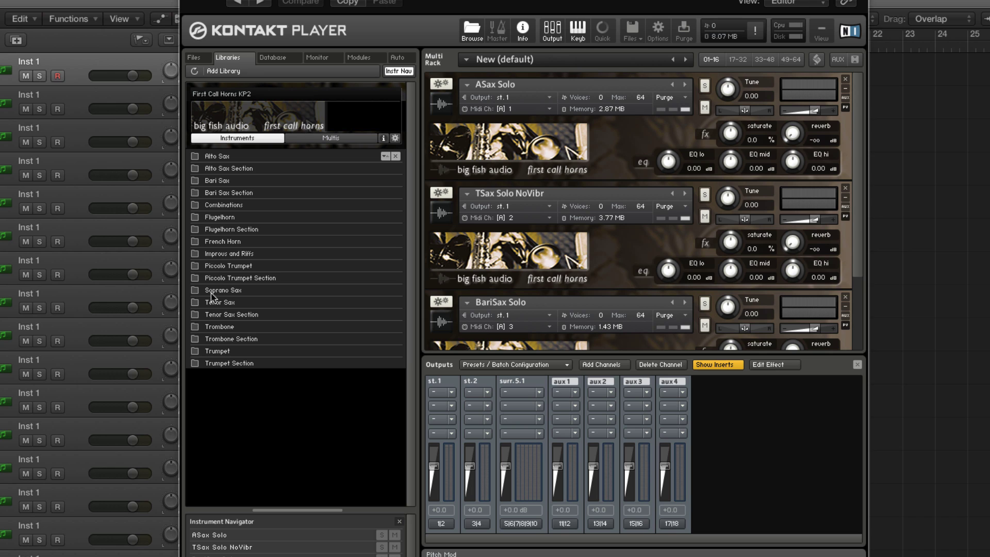
pyautogui.doubleClick(223, 353)
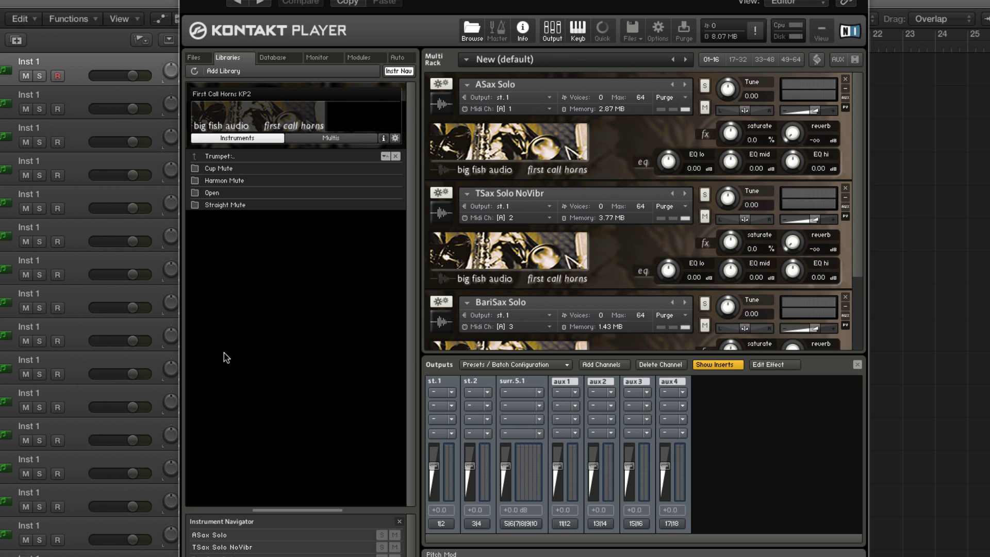
pyautogui.doubleClick(217, 194)
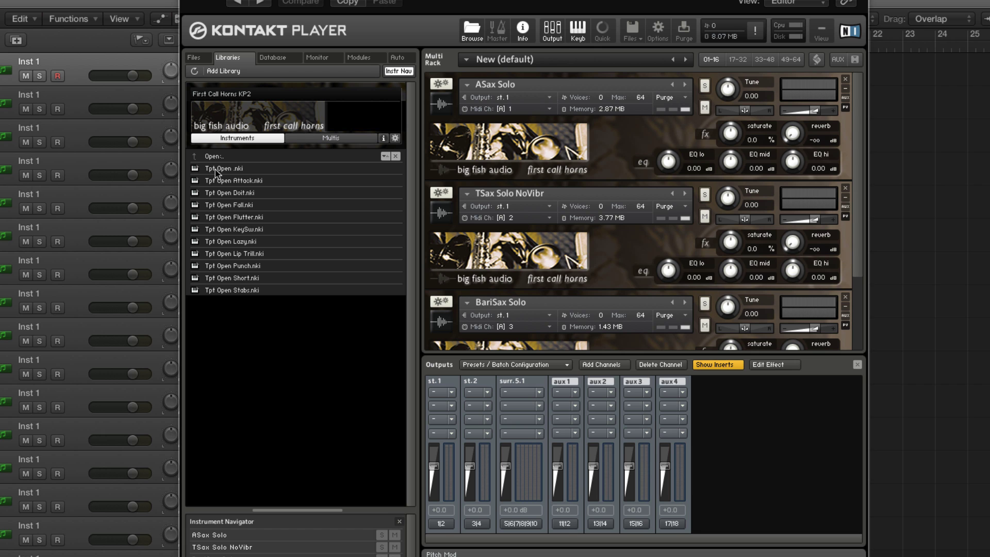
pyautogui.doubleClick(215, 170)
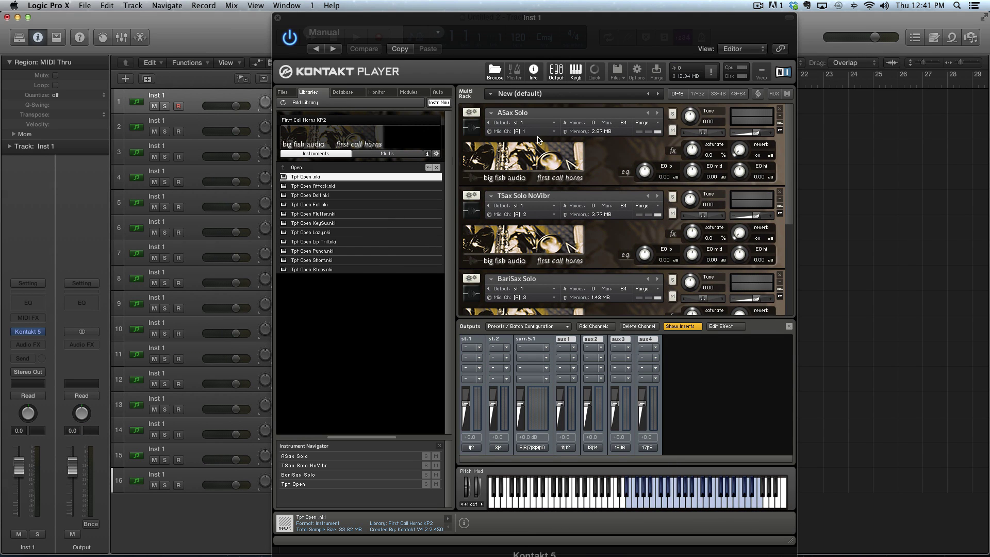
pyautogui.scroll(-3, 538, 180)
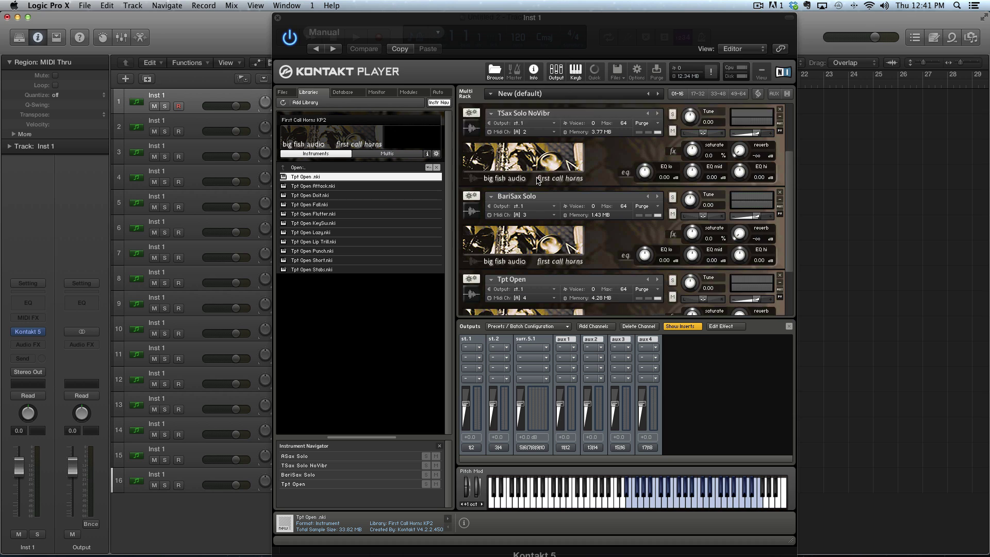
pyautogui.scroll(-1, 538, 180)
pyautogui.click(538, 179)
pyautogui.moveTo(541, 224)
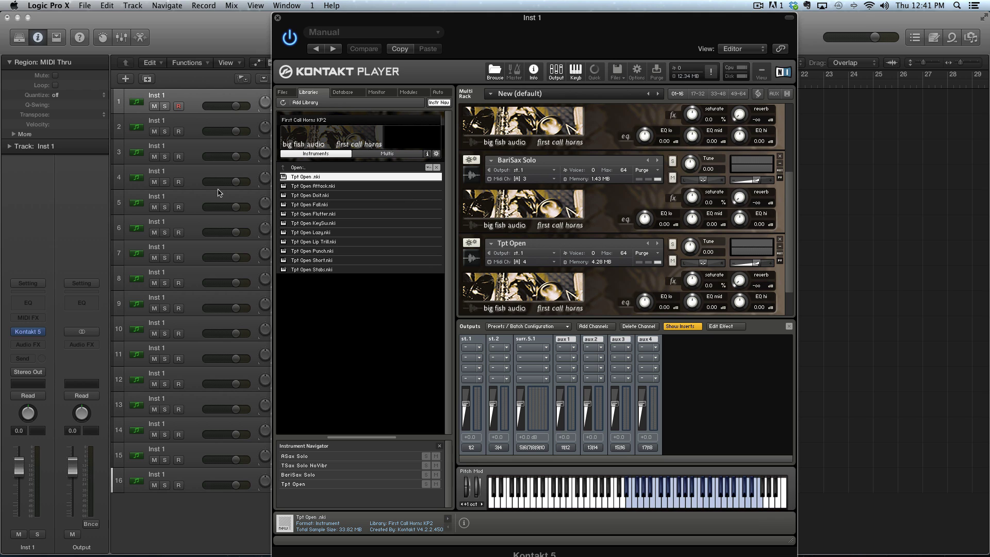
# Delete unused tracks 5–16 and begin renaming the first track.
pyautogui.click(199, 197)
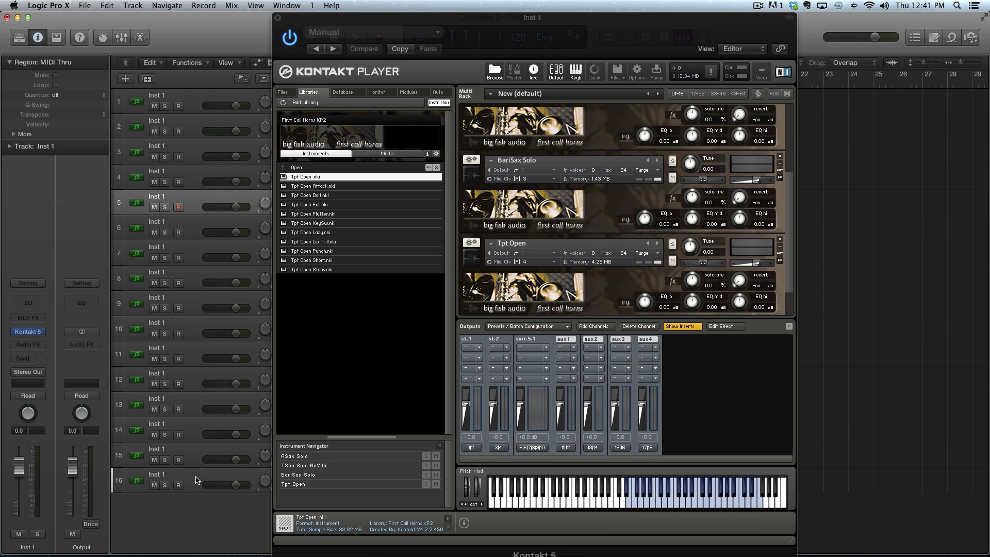
pyautogui.press('super+BackSpace')
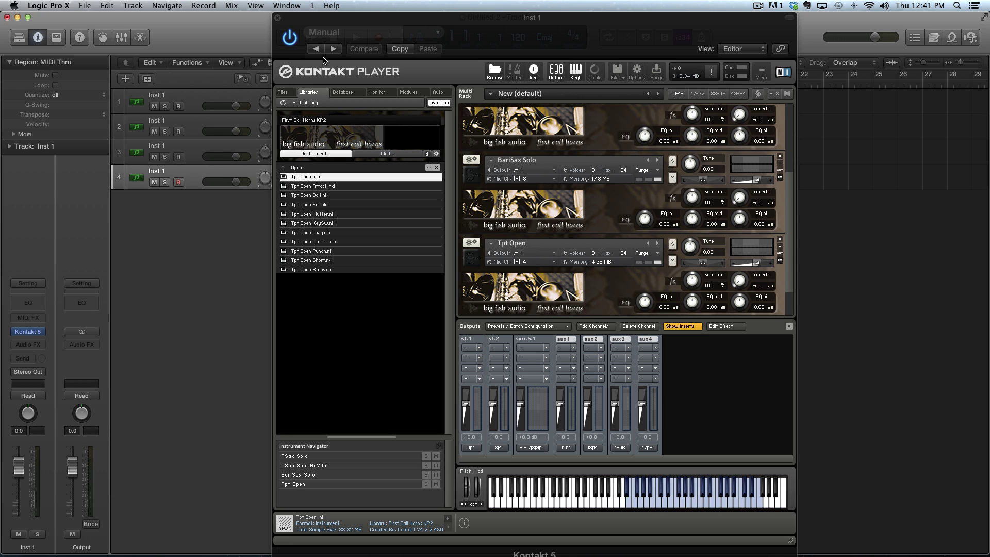
pyautogui.moveTo(333, 19); pyautogui.dragTo(546, 18)
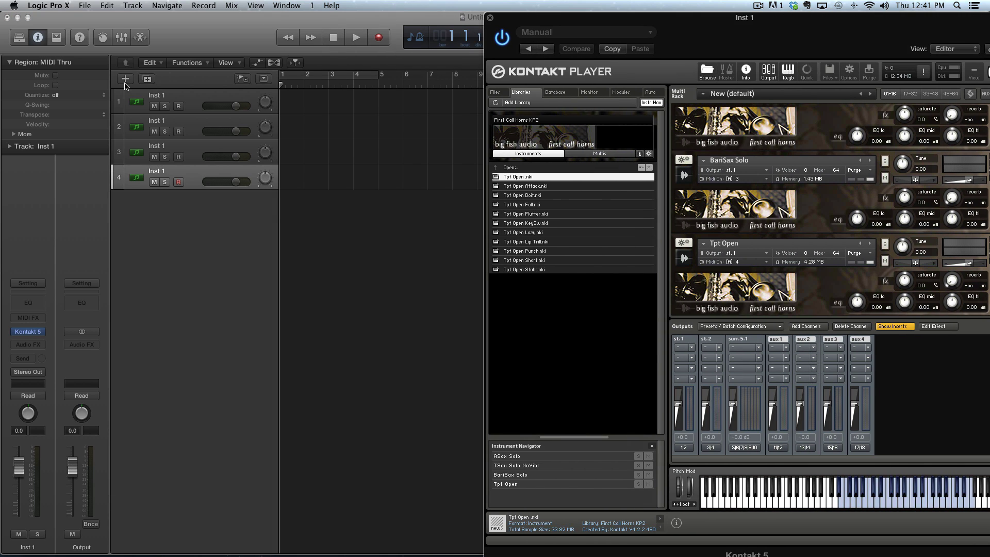
pyautogui.doubleClick(157, 94)
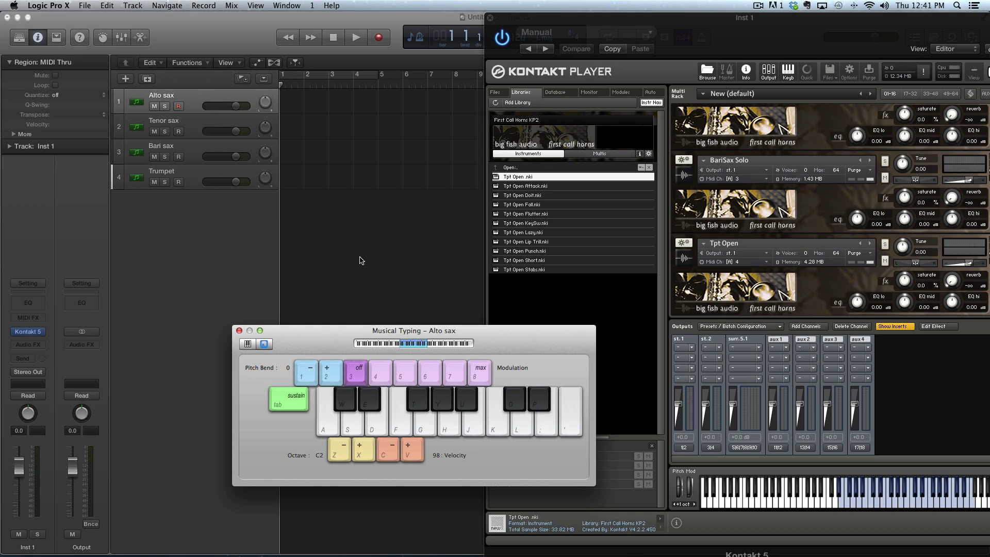
# Play a few test notes on the Alto sax track.
pyautogui.press('a')
pyautogui.press('k')
pyautogui.press('l')
pyautogui.press('k')
# Audition the Tenor sax track with a short run of test notes.
pyautogui.click(196, 134)
pyautogui.press('k')
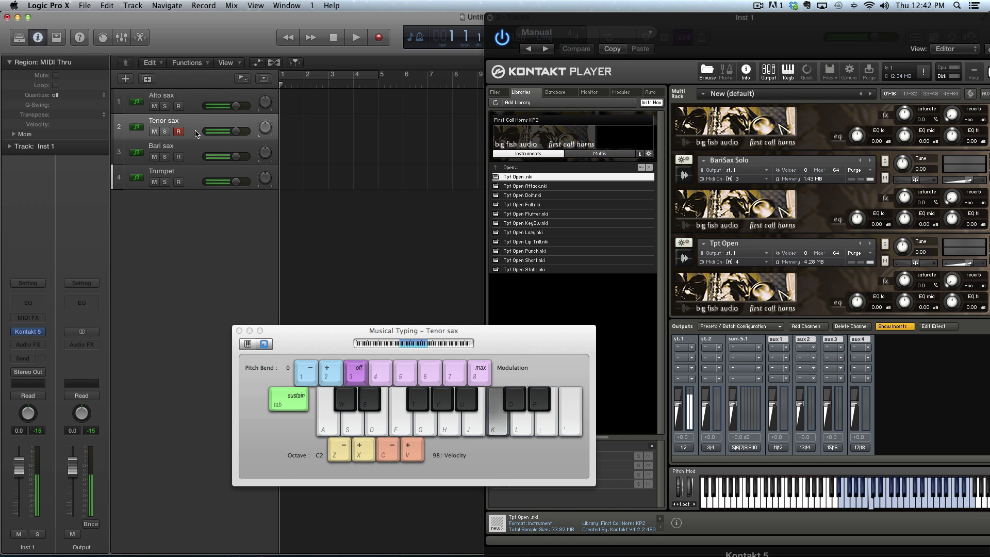
pyautogui.press('f')
pyautogui.press('d')
pyautogui.press('s')
# Audition the Bari sax track, dropping the keyboard one octave with Z.
pyautogui.click(190, 143)
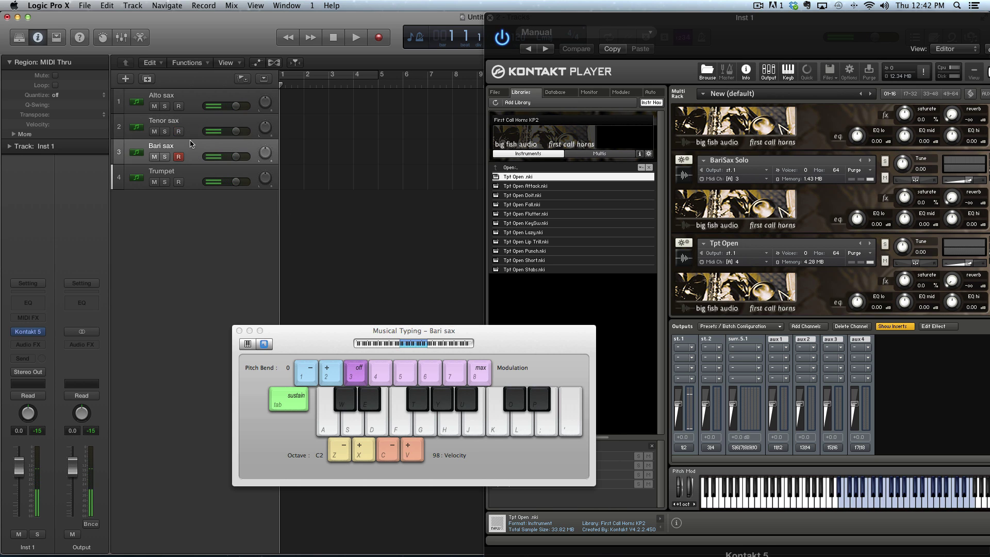
pyautogui.press('a')
pyautogui.press('a')
pyautogui.press('z')
# Audition the Trumpet track with descending notes after raising the octave with X.
pyautogui.press('a')
pyautogui.press('d')
pyautogui.press('g')
pyautogui.click(191, 175)
pyautogui.press('x')
pyautogui.press('x')
pyautogui.press('k')
pyautogui.press('l')
pyautogui.press('j')
pyautogui.press('d')
pyautogui.press('s')
pyautogui.press('a')
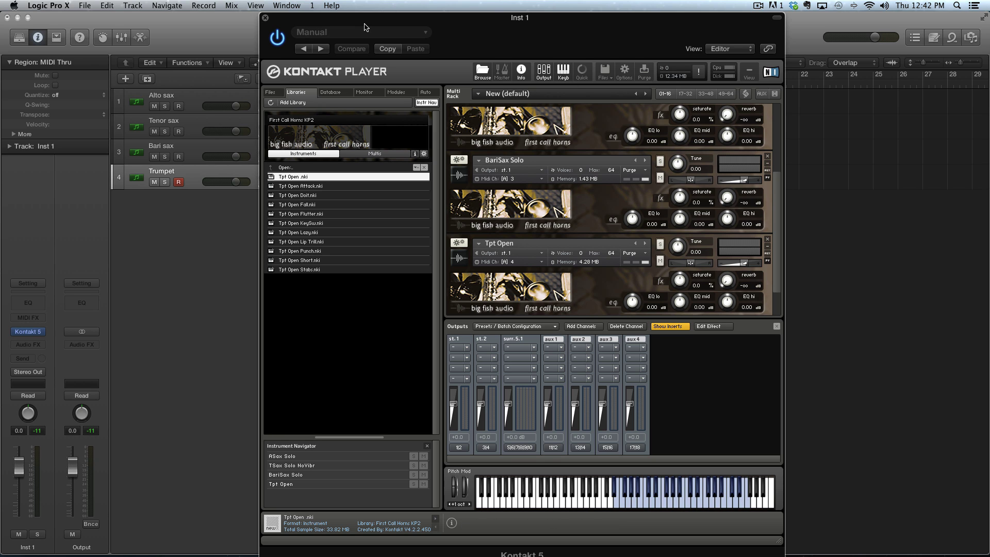
# Open Logic's Mixer with X and show Kontakt's outputs listing st.1, st.2, surr.5.1 and aux 1–4.
pyautogui.moveTo(361, 20); pyautogui.dragTo(414, 20)
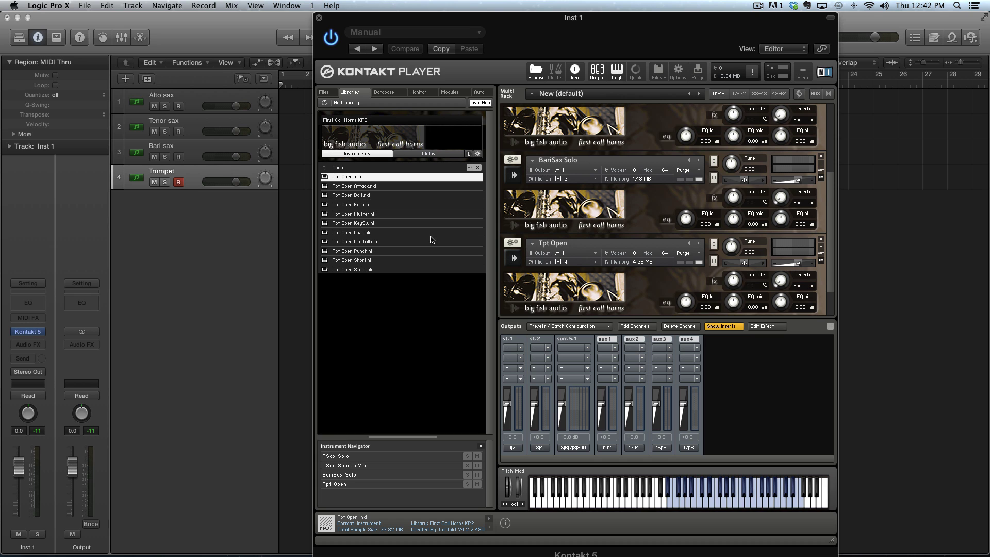
pyautogui.click(599, 72)
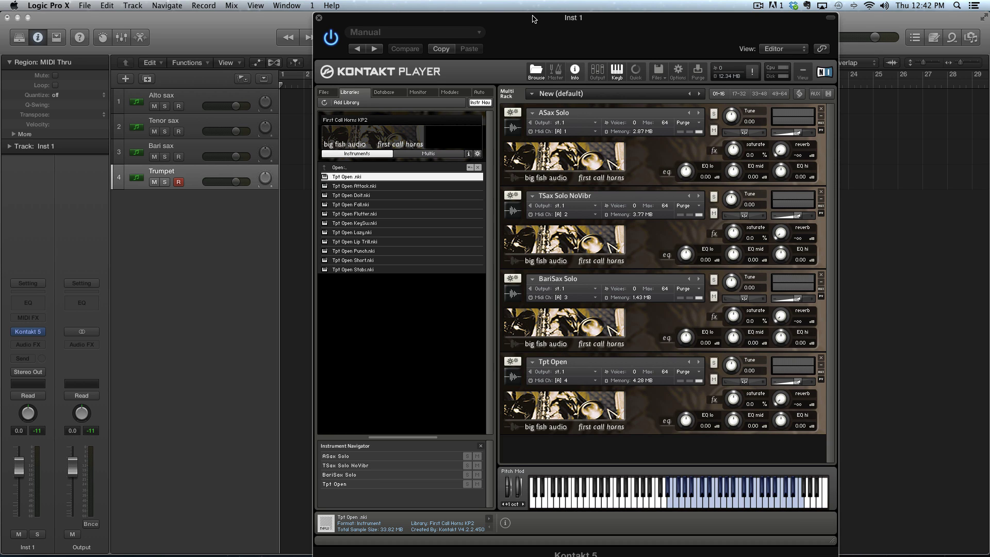
pyautogui.moveTo(533, 18); pyautogui.dragTo(593, 5)
pyautogui.click(239, 237)
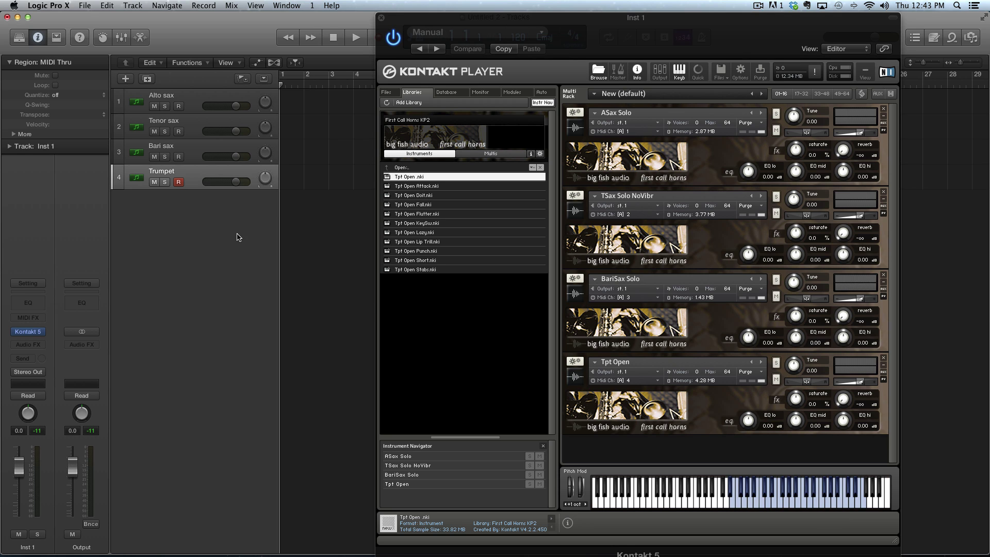
pyautogui.press('x')
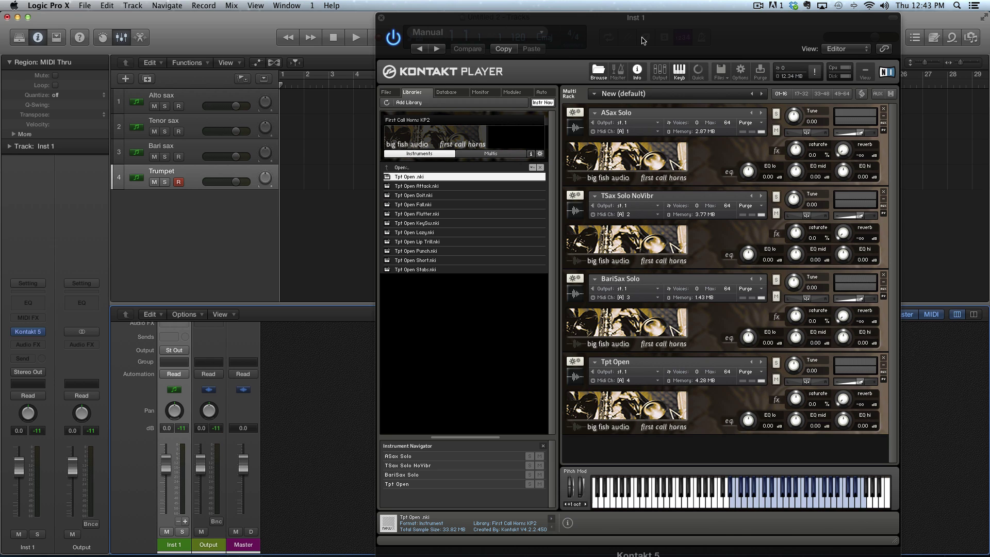
pyautogui.click(660, 71)
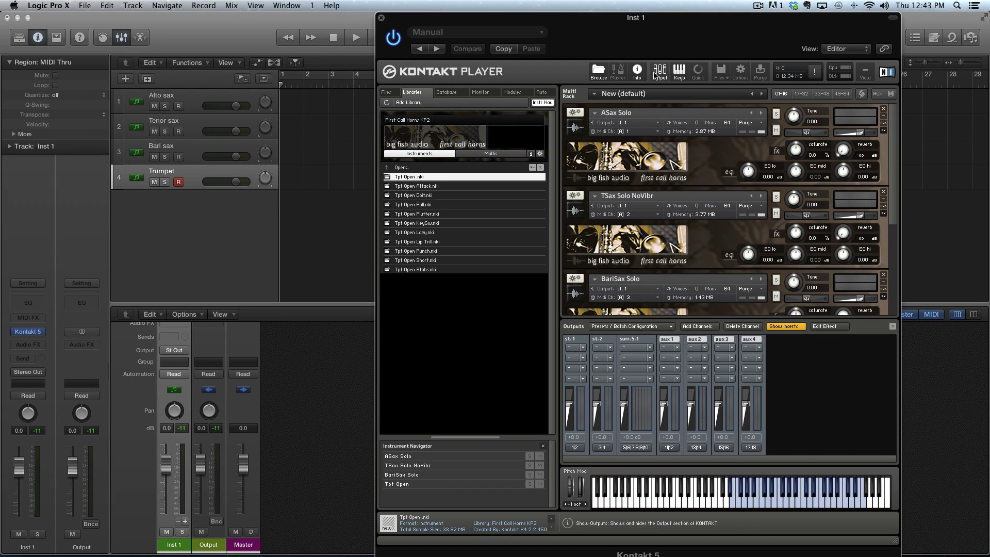
pyautogui.click(661, 68)
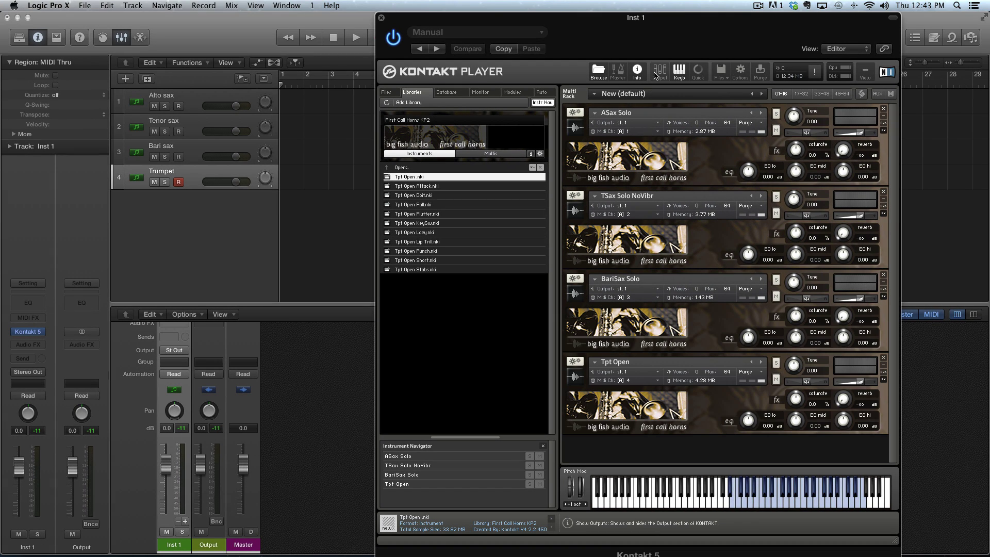
pyautogui.click(660, 72)
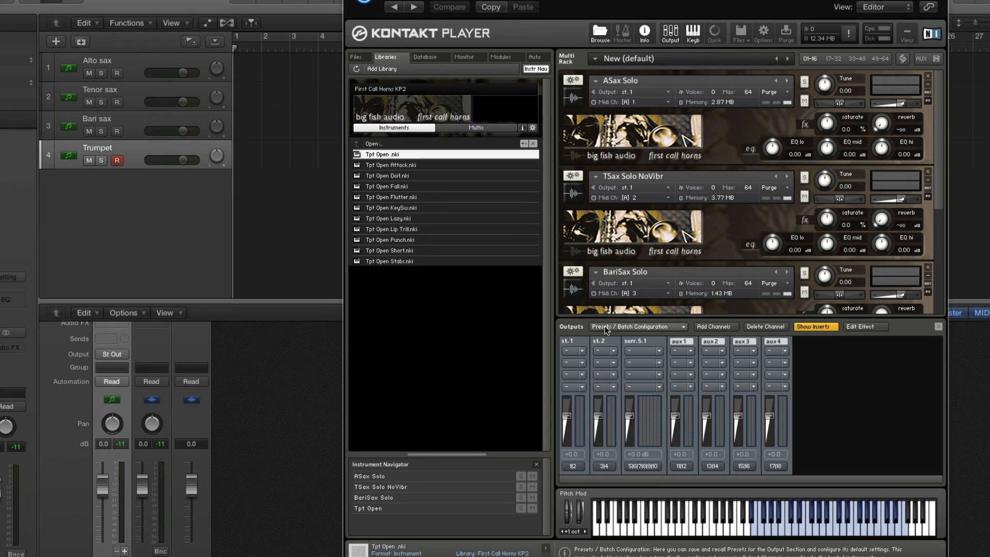
# Run the batch function creating one output channel per instrument, on 1|2, 3|4, 5|6 and 7|8.
pyautogui.click(605, 326)
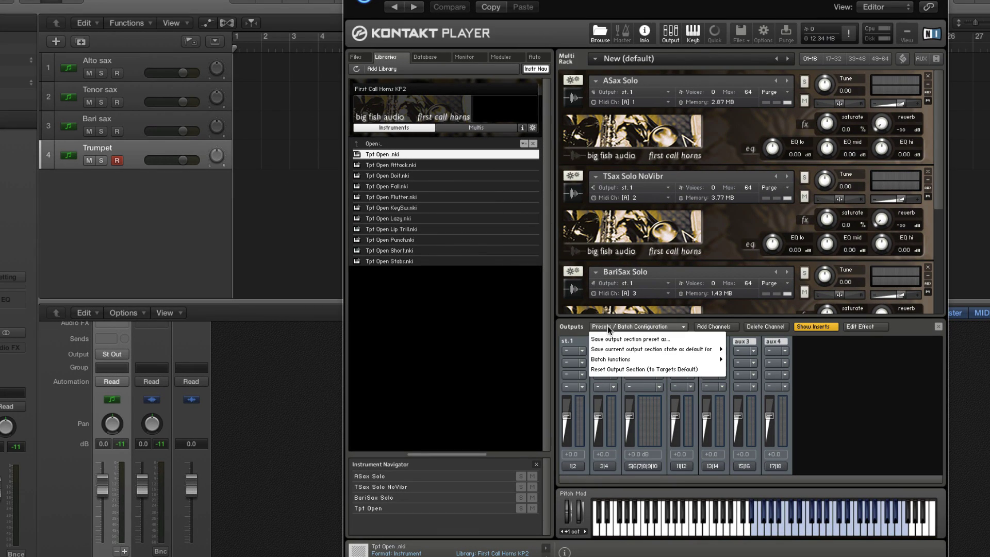
pyautogui.moveTo(614, 358)
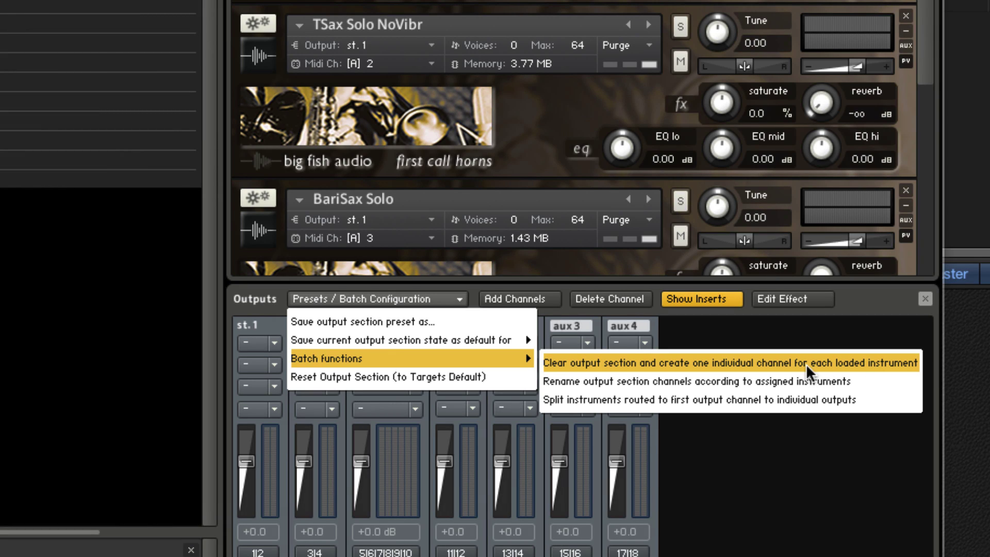
pyautogui.click(774, 361)
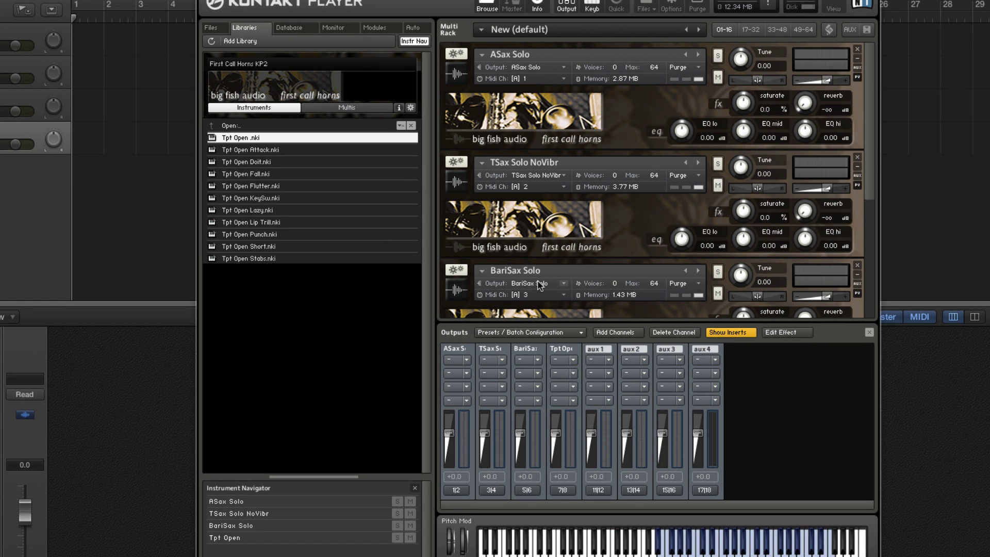
pyautogui.scroll(-3, 539, 286)
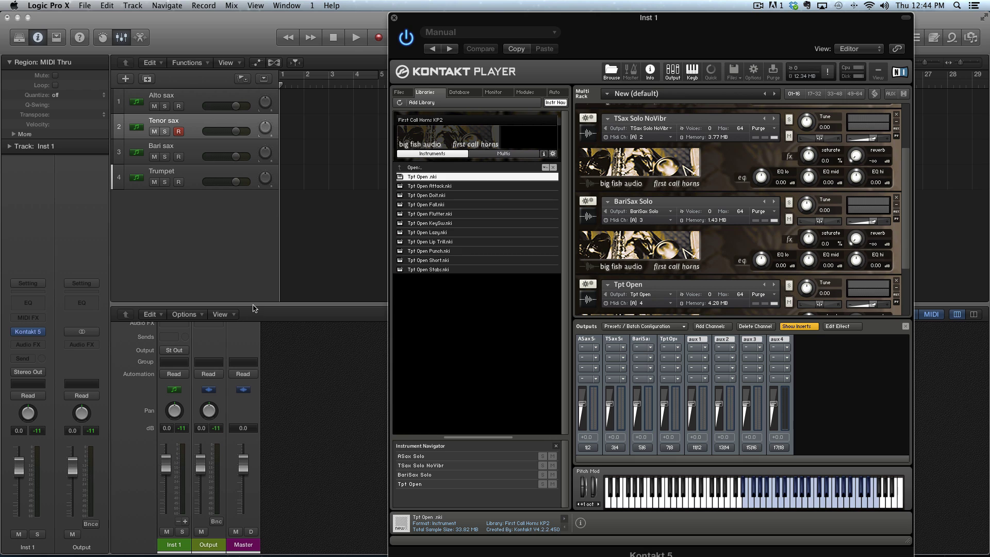
# Enlarge the Mixer and add three aux strips for Kontakt outputs 3-4, 5-6 and 7-8 beside Inst 1.
pyautogui.moveTo(253, 298); pyautogui.dragTo(252, 231)
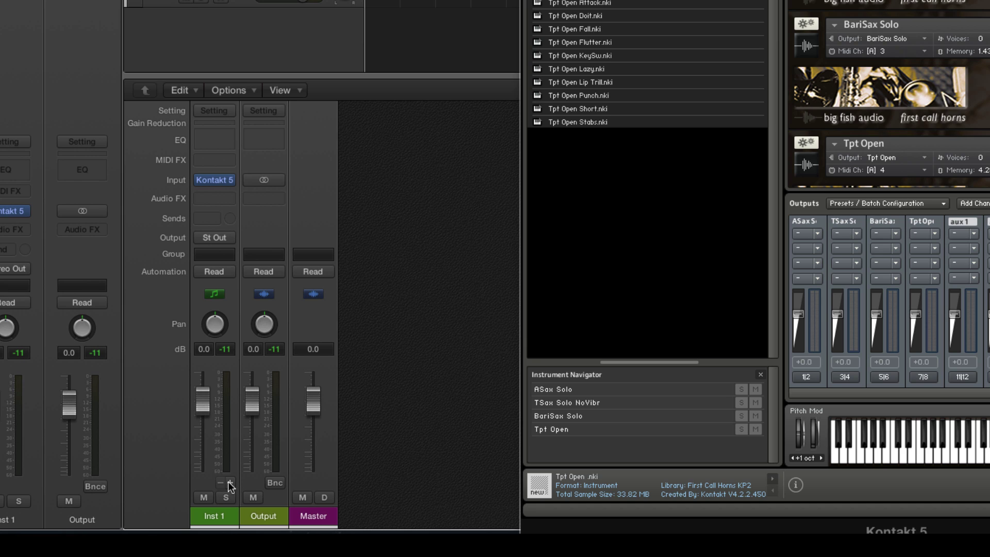
pyautogui.click(230, 483)
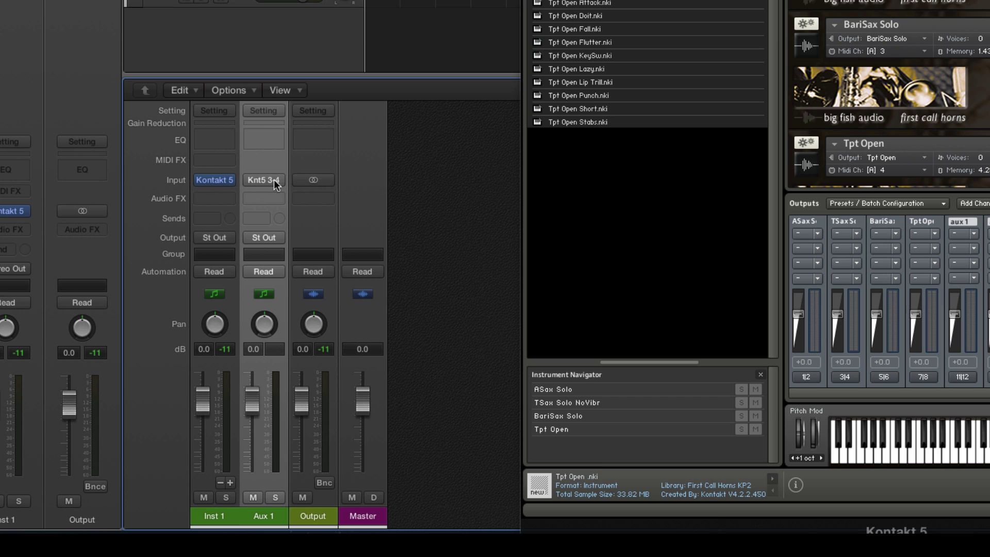
pyautogui.click(234, 481)
pyautogui.click(234, 481)
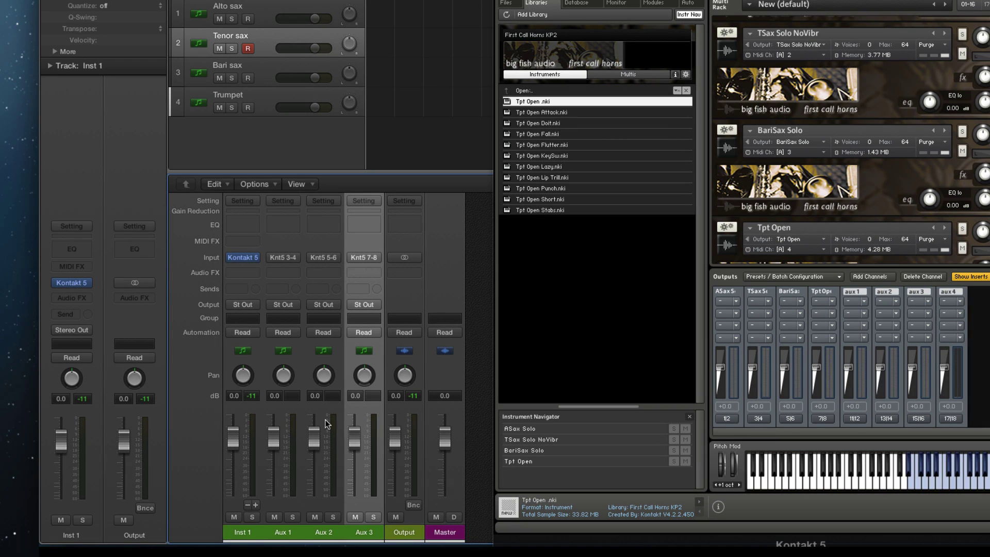
# Rename the four strips Alto Sax, Tenor Sax, Bari Sax and Trumpet.
pyautogui.doubleClick(244, 533)
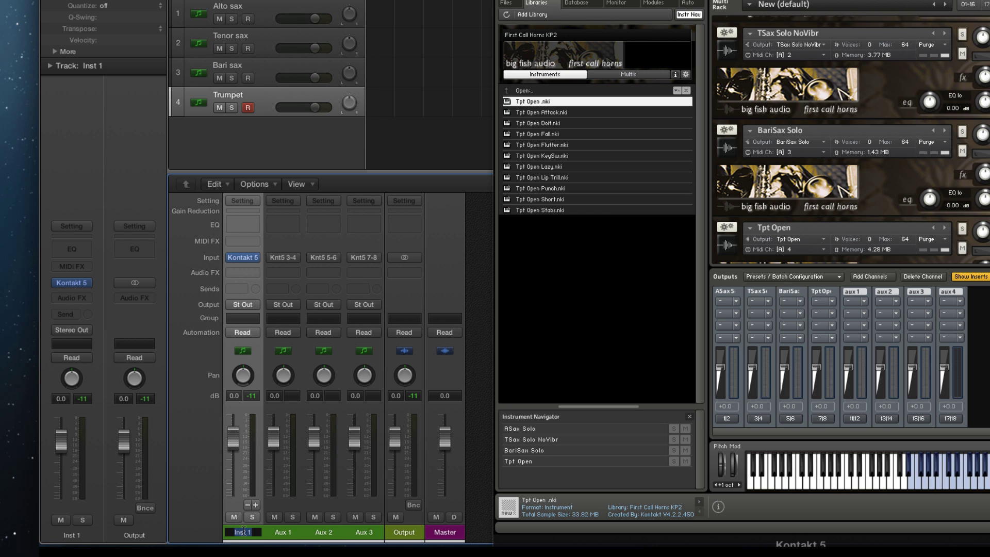
pyautogui.write('Alto Sax')
pyautogui.press('Tab')
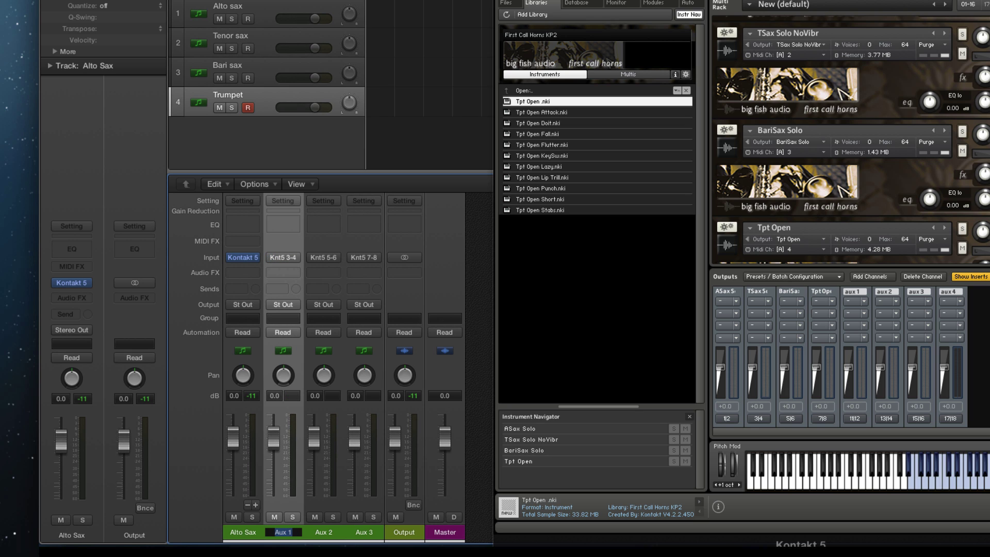
pyautogui.write('Tenor Sax')
pyautogui.press('Tab')
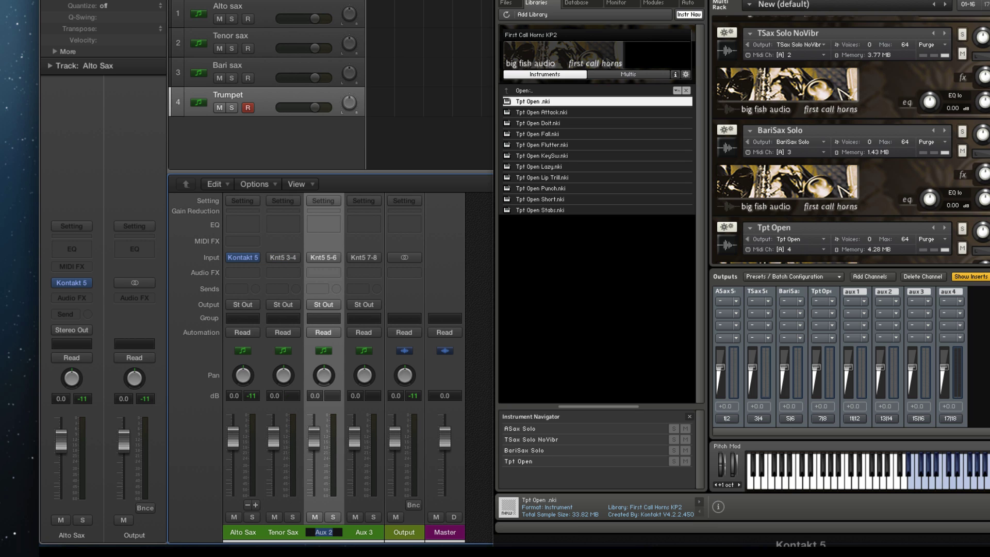
pyautogui.write('Bari Sax')
pyautogui.press('Tab')
pyautogui.write('Trumpe')
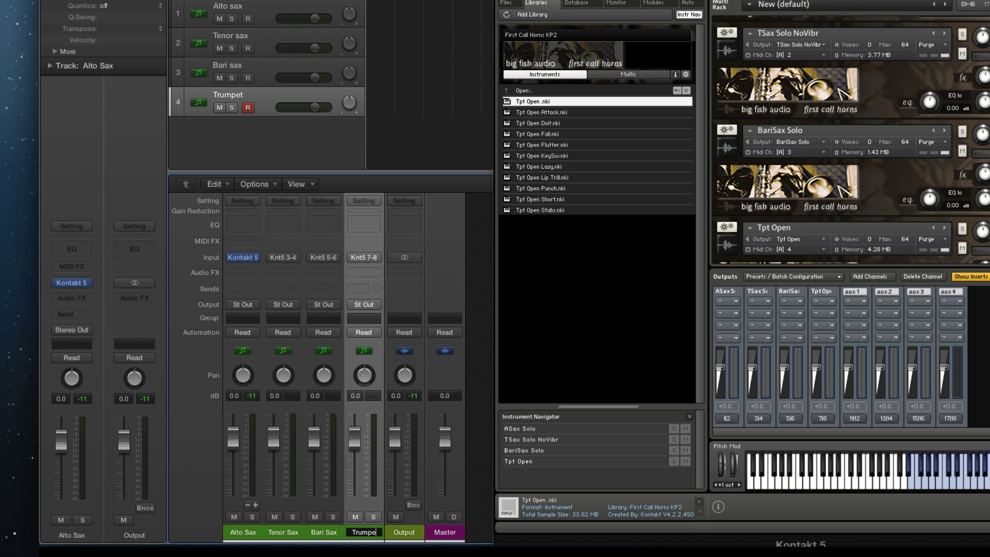
pyautogui.write('t')
pyautogui.press('Return')
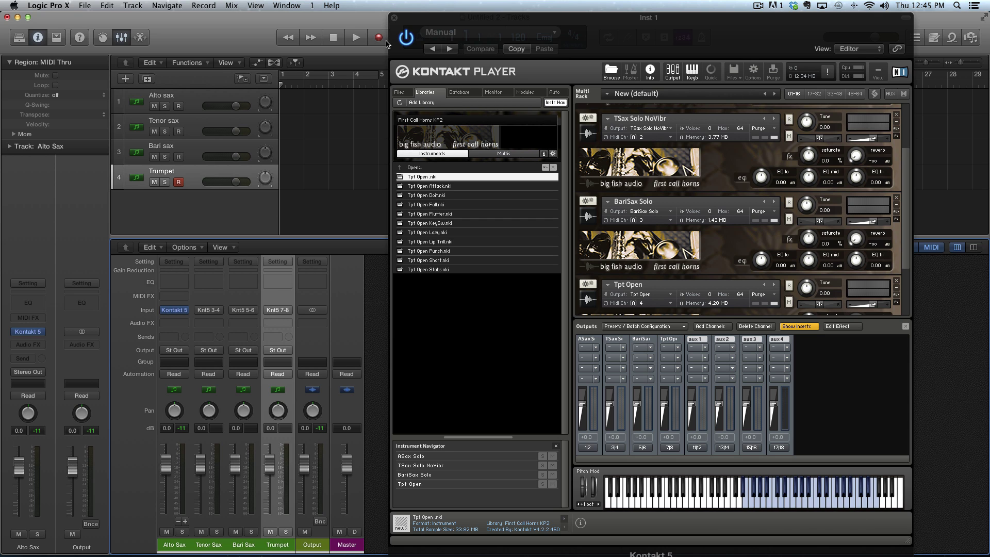
# Move the Kontakt window aside.
pyautogui.moveTo(412, 18); pyautogui.dragTo(459, 18)
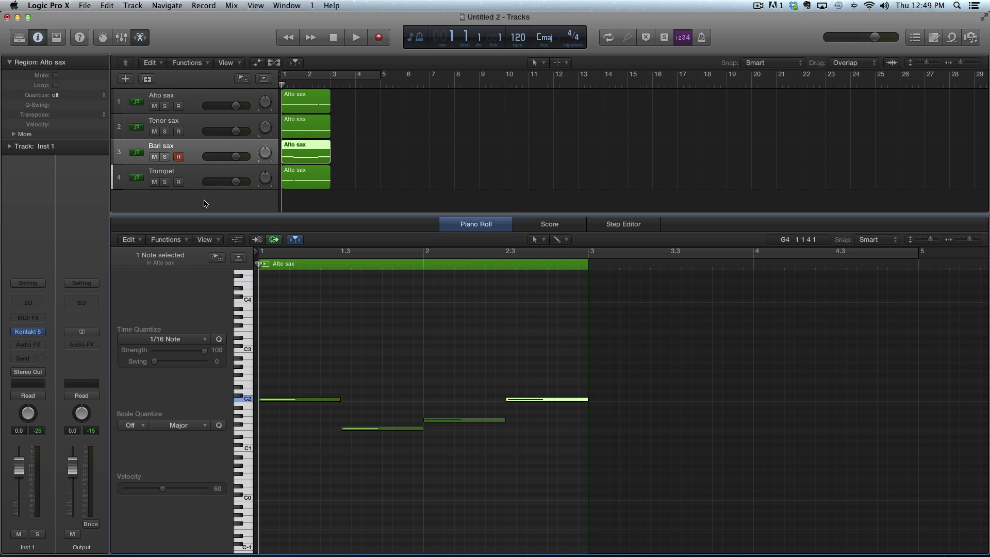
# Play the regions, name all regions by their track names, then deselect them and mute the tracks.
pyautogui.press('space')
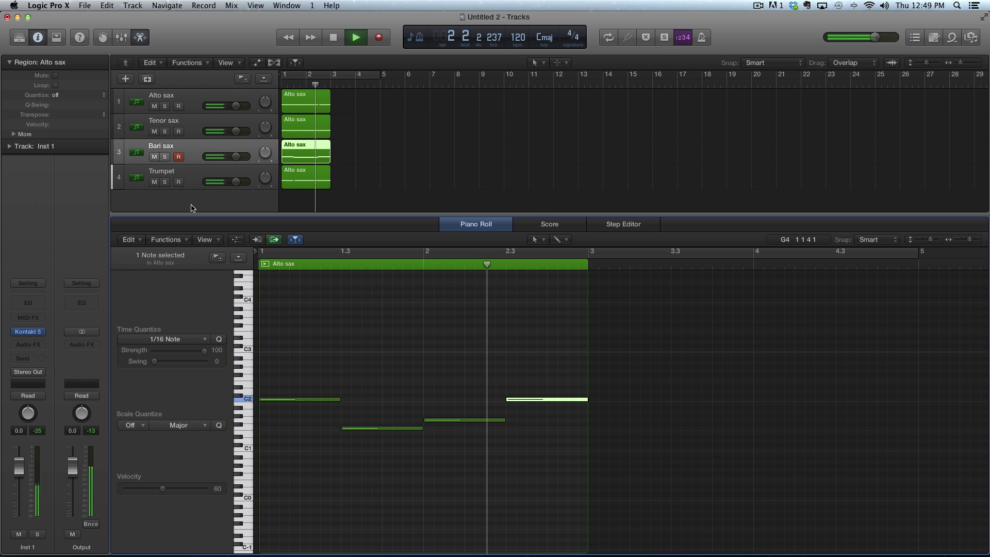
pyautogui.press('space')
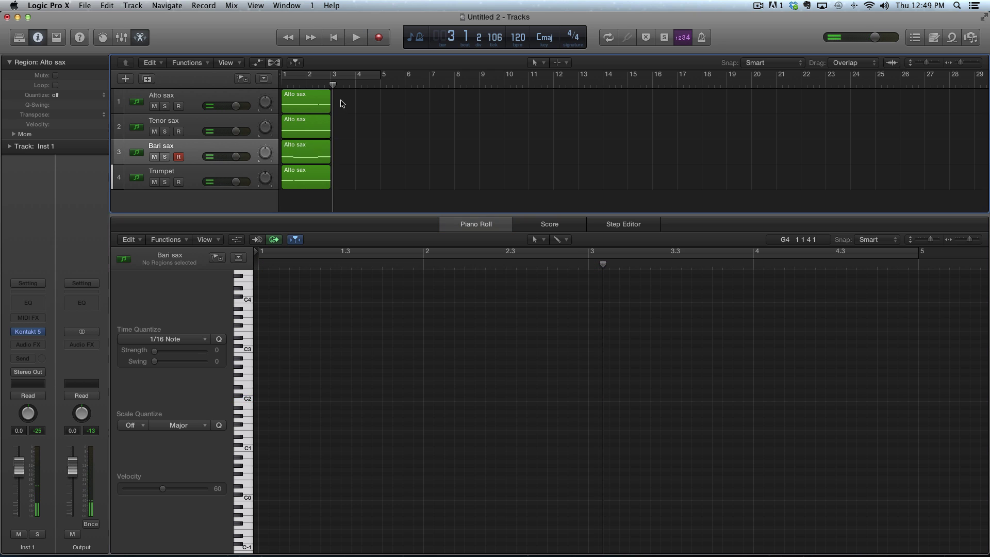
pyautogui.press('super+a')
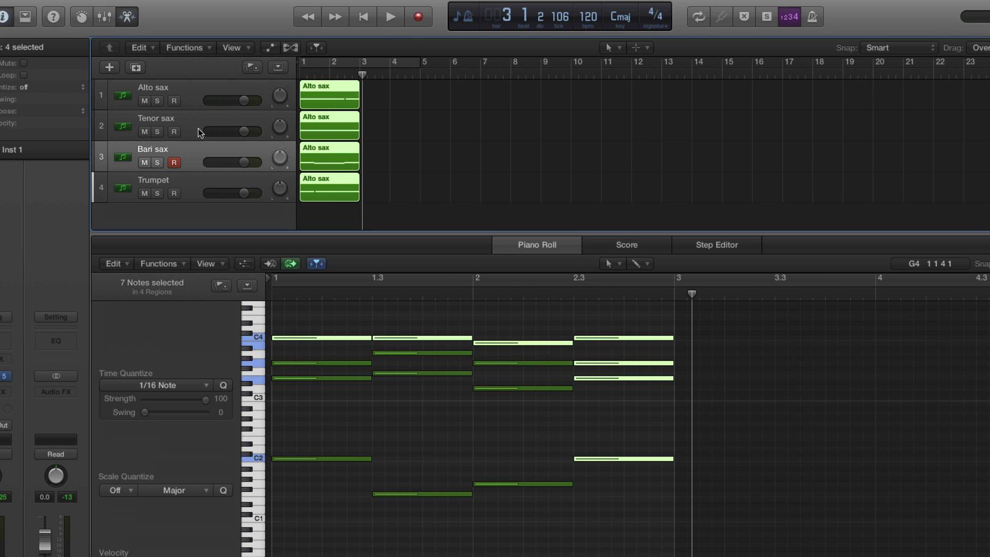
pyautogui.hotkey('shift', 'alt', 'n')
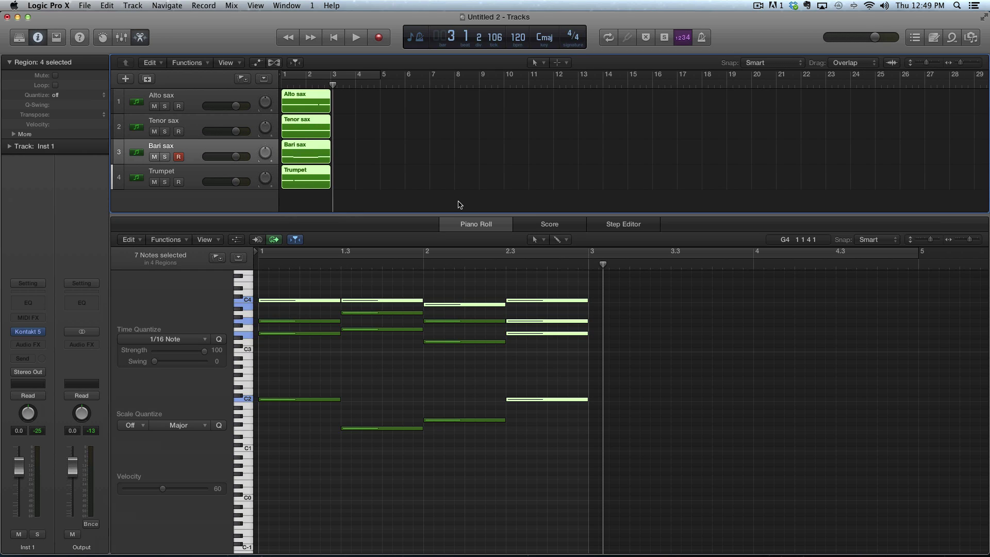
pyautogui.click(503, 220)
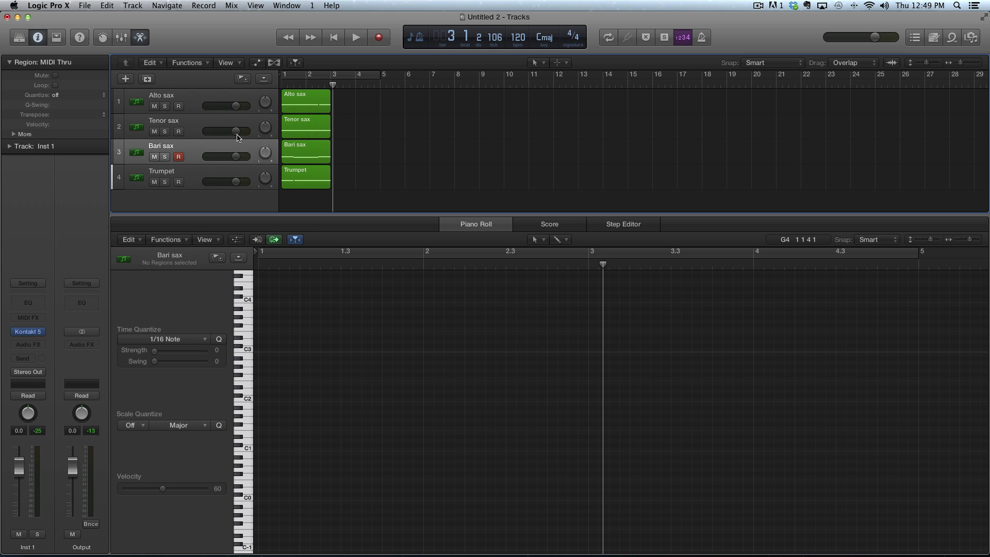
pyautogui.keyDown('alt'); pyautogui.click(154, 107); pyautogui.keyUp('alt')
# Unmute the four tracks, show the Mixer and select the Tenor Sax strip.
pyautogui.keyDown('alt'); pyautogui.click(155, 107); pyautogui.keyUp('alt')
pyautogui.press('x')
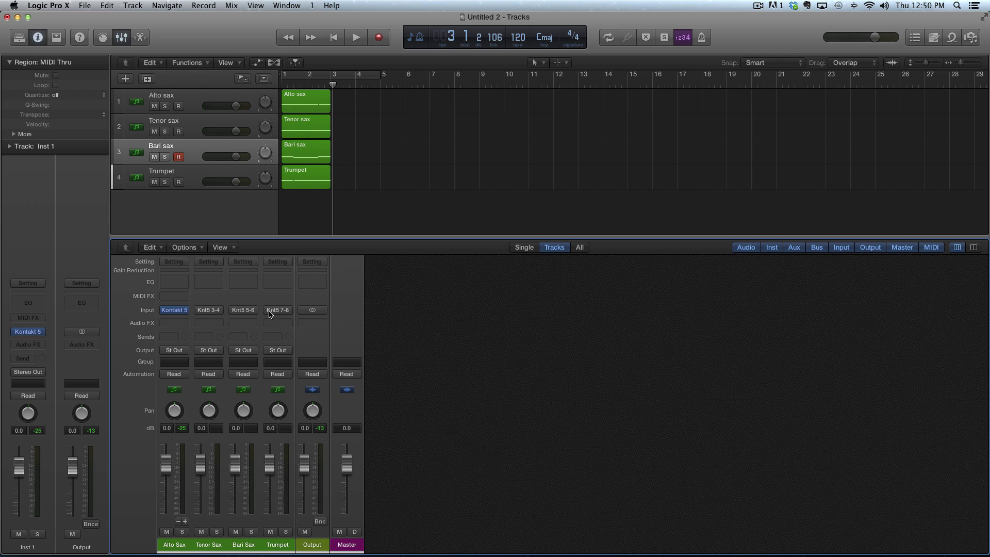
pyautogui.click(214, 523)
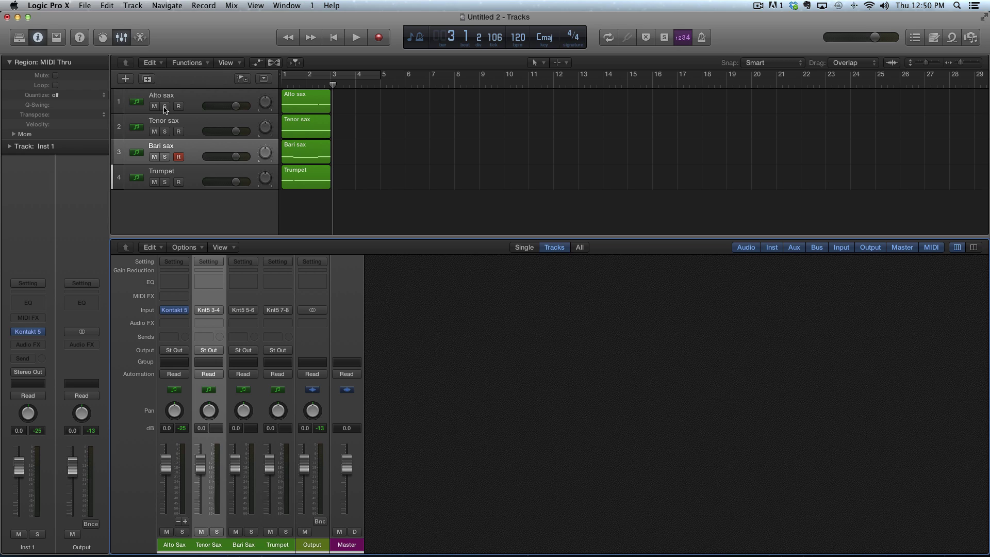
# Create tracks for the Tenor Sax, Bari Sax and Trumpet aux strips.
pyautogui.click(258, 517)
pyautogui.moveTo(258, 517); pyautogui.dragTo(201, 522)
pyautogui.rightClick(201, 522)
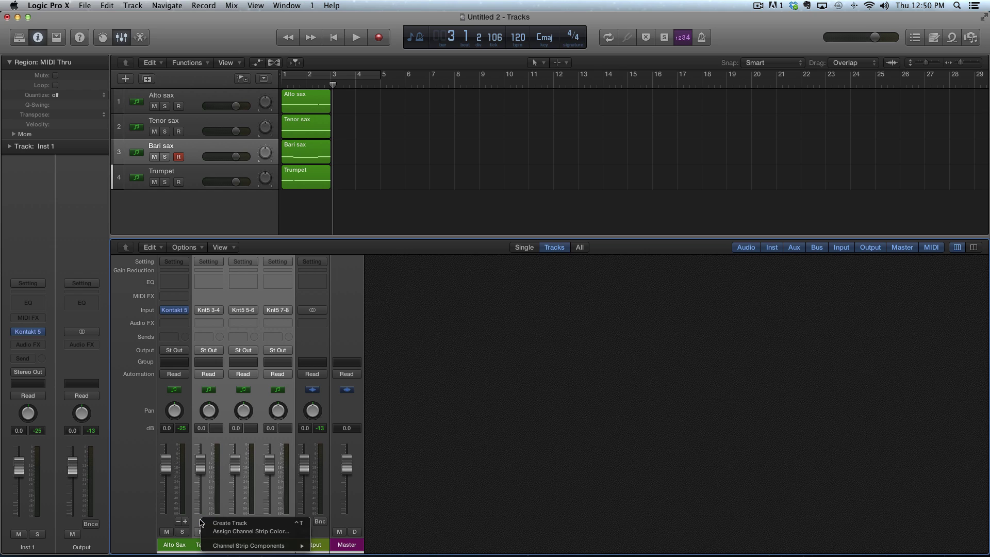
pyautogui.click(234, 524)
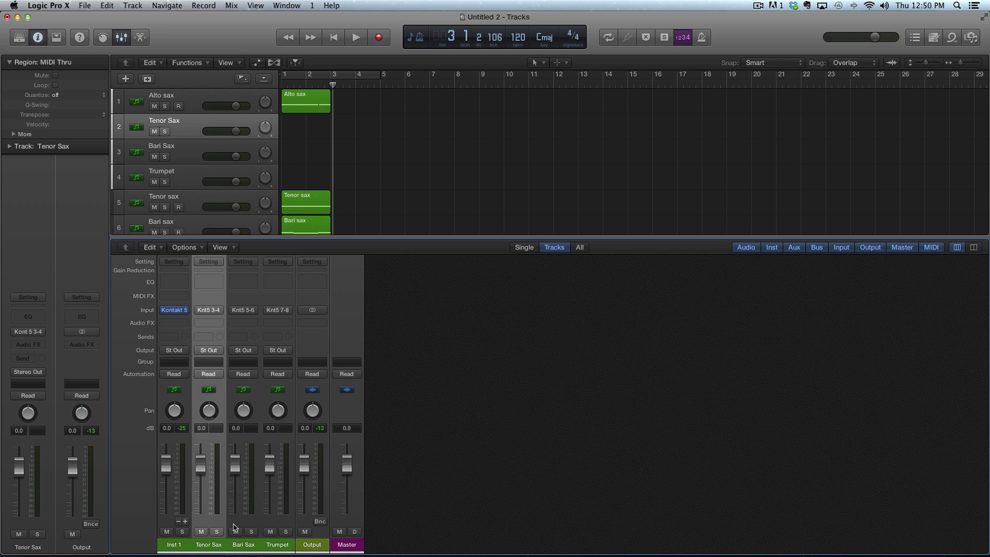
# Move each instrument track above its matching aux track, then select the two Tenor sax tracks.
pyautogui.scroll(-1, 390, 155)
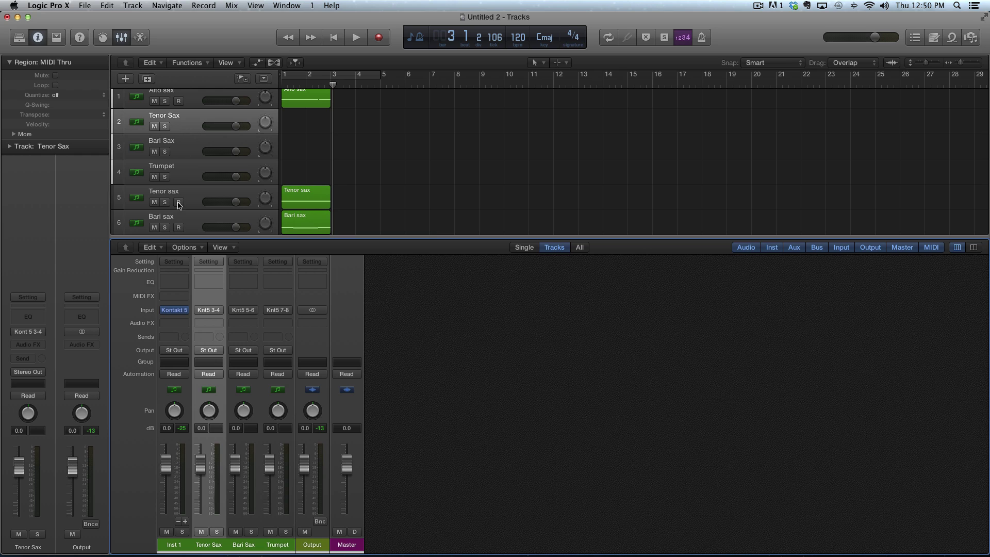
pyautogui.moveTo(186, 199); pyautogui.dragTo(176, 118)
pyautogui.moveTo(190, 220); pyautogui.dragTo(185, 160)
pyautogui.scroll(-1, 186, 170)
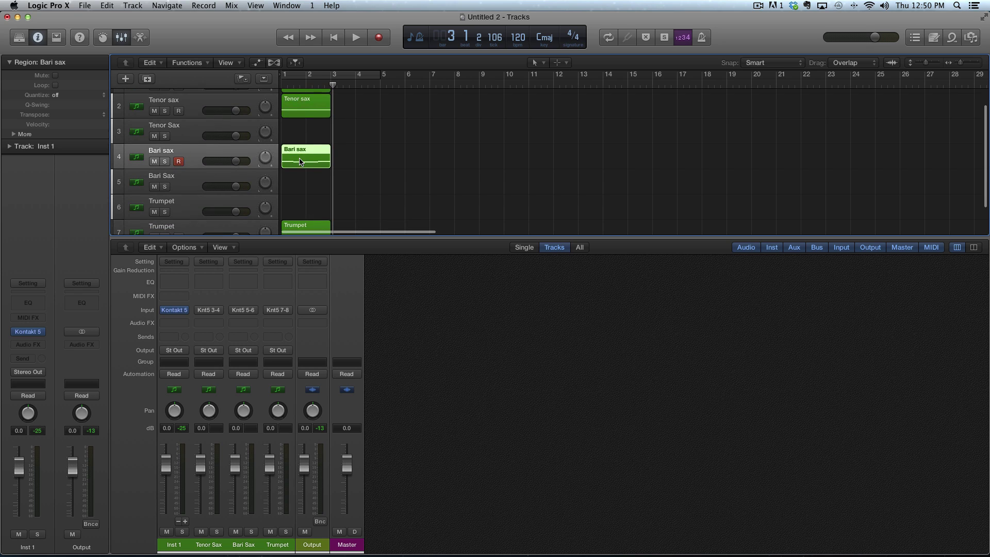
pyautogui.moveTo(196, 223); pyautogui.dragTo(196, 187)
pyautogui.scroll(1, 196, 186)
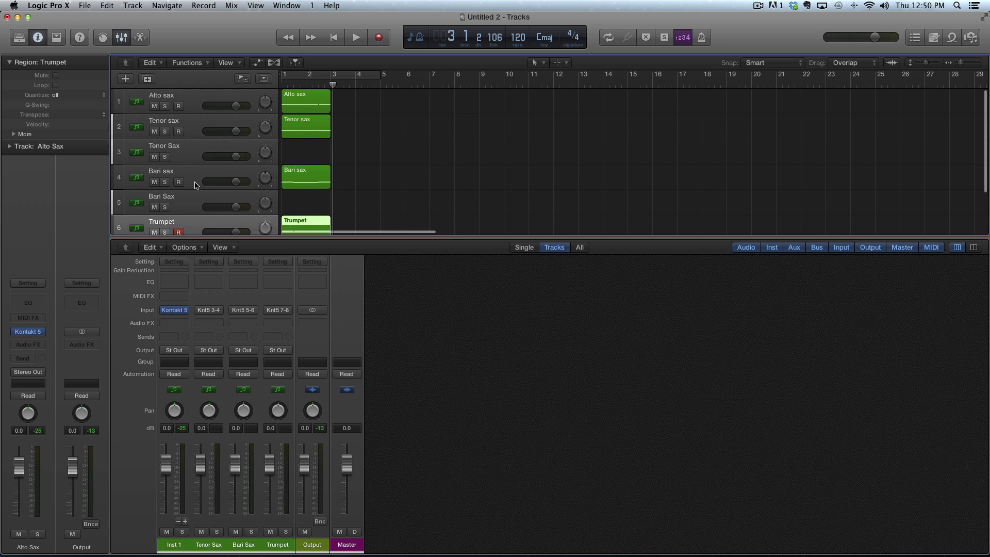
pyautogui.click(195, 133)
pyautogui.click(194, 144)
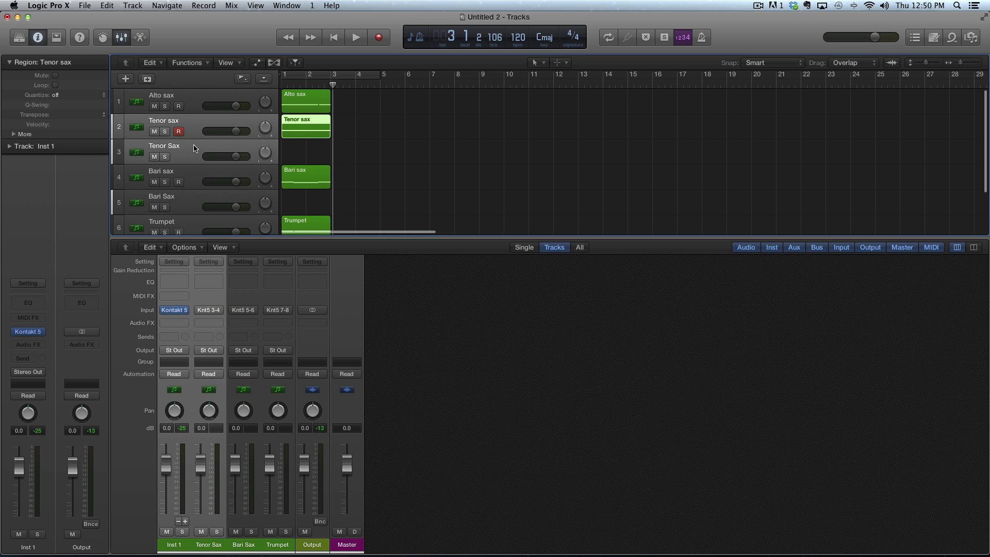
# Open the Create Track Stack dialog for the selected Tenor sax tracks.
pyautogui.rightClick(195, 148)
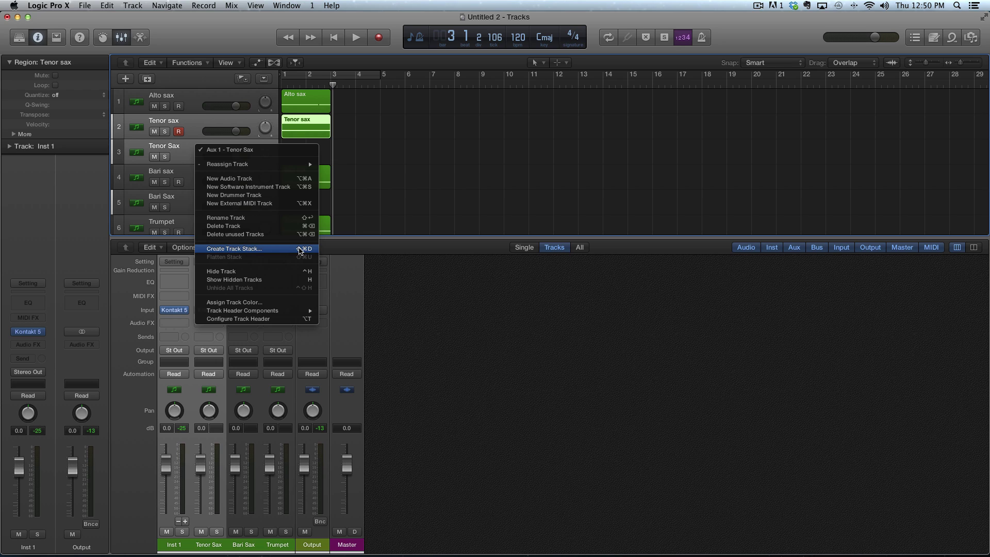
pyautogui.press('Escape')
pyautogui.press('shift+super+d')
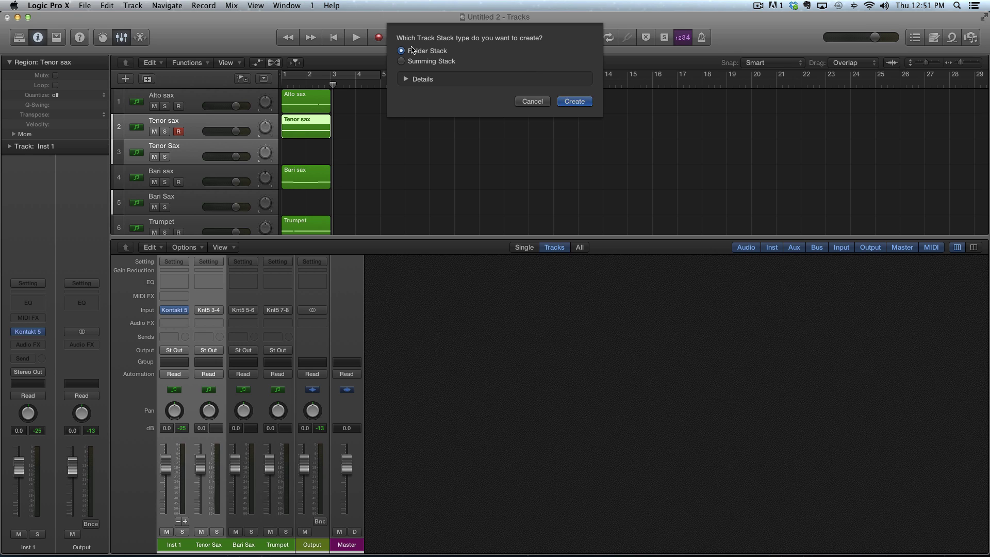
# Create the folder stack and rename it from Sub 1 to Tenor sax.
pyautogui.click(578, 102)
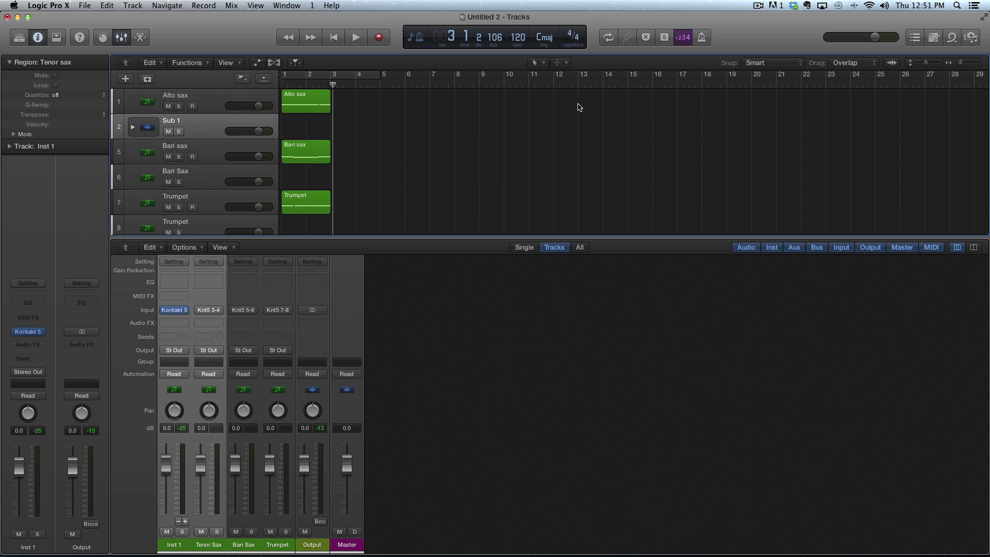
pyautogui.doubleClick(173, 121)
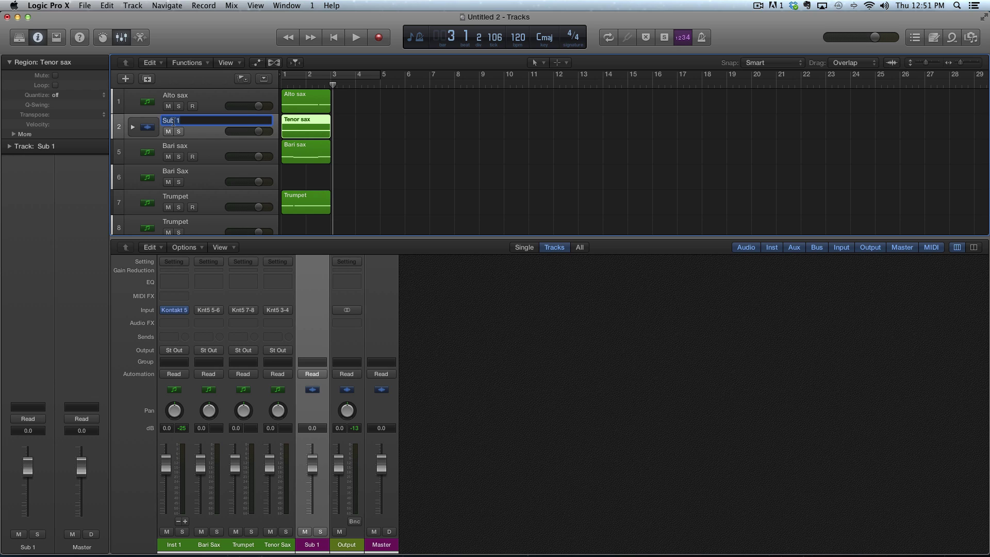
pyautogui.write('Tenor sax')
pyautogui.press('Return')
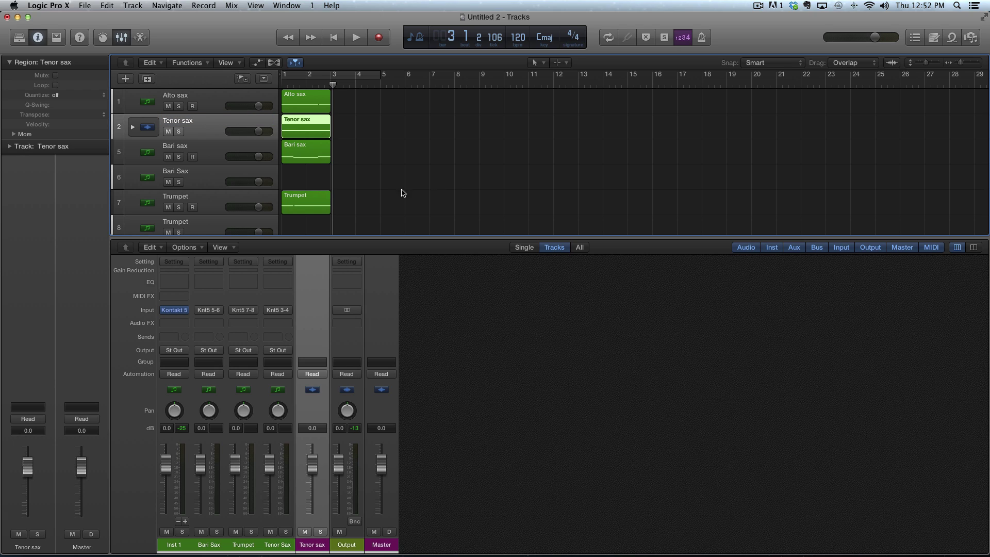
# Try the Tenor sax stack's Mute and Solo, then turn both off.
pyautogui.click(168, 133)
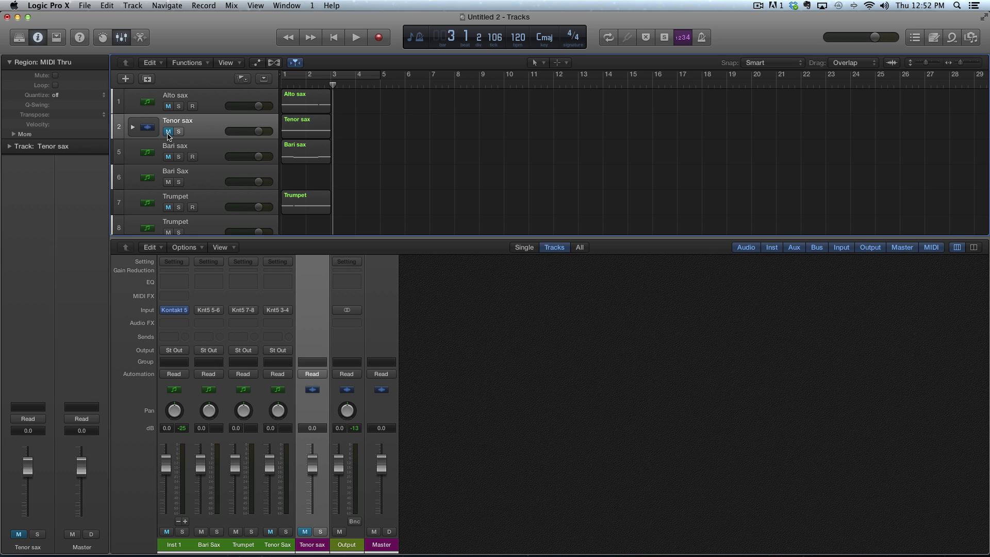
pyautogui.click(168, 132)
pyautogui.press('s')
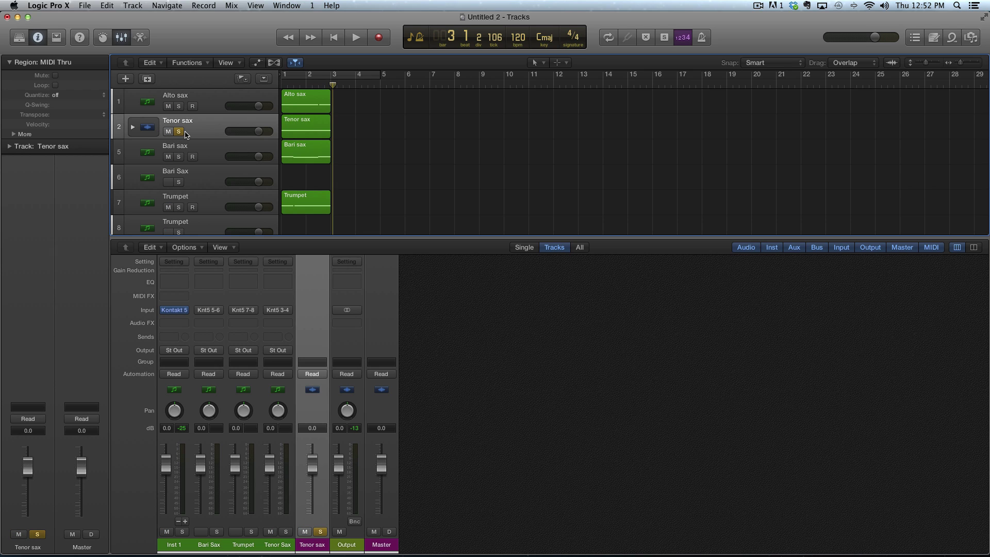
pyautogui.press('Return')
pyautogui.click(179, 132)
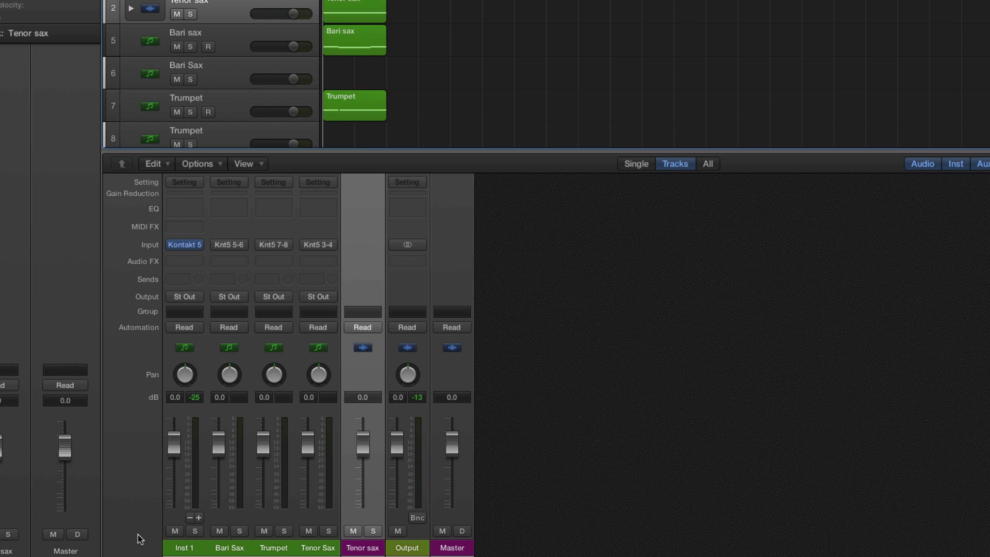
# Play the arrangement and rename the Inst 1 strip to Alto Sax.
pyautogui.press('space')
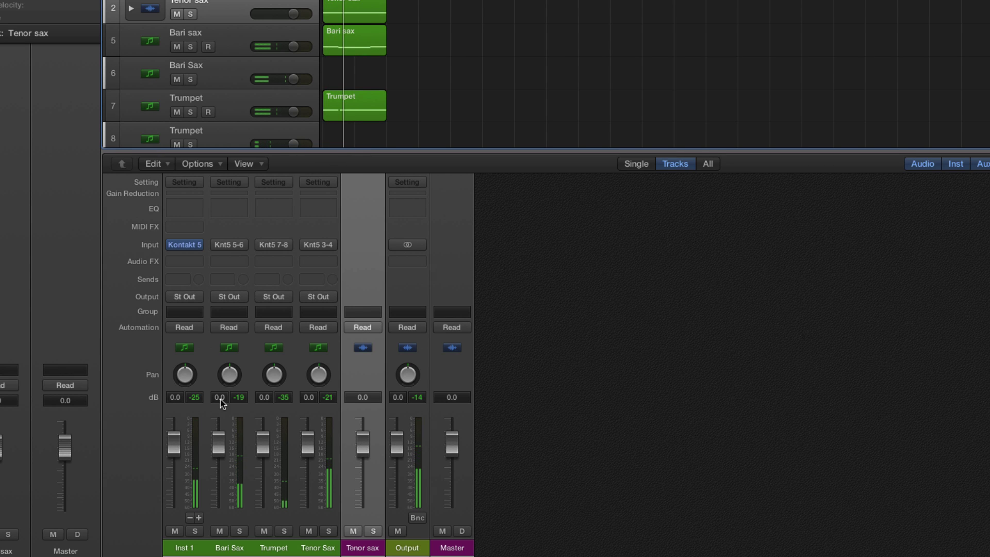
pyautogui.press('space')
pyautogui.click(188, 548)
pyautogui.doubleClick(188, 547)
pyautogui.write('Alto Sax')
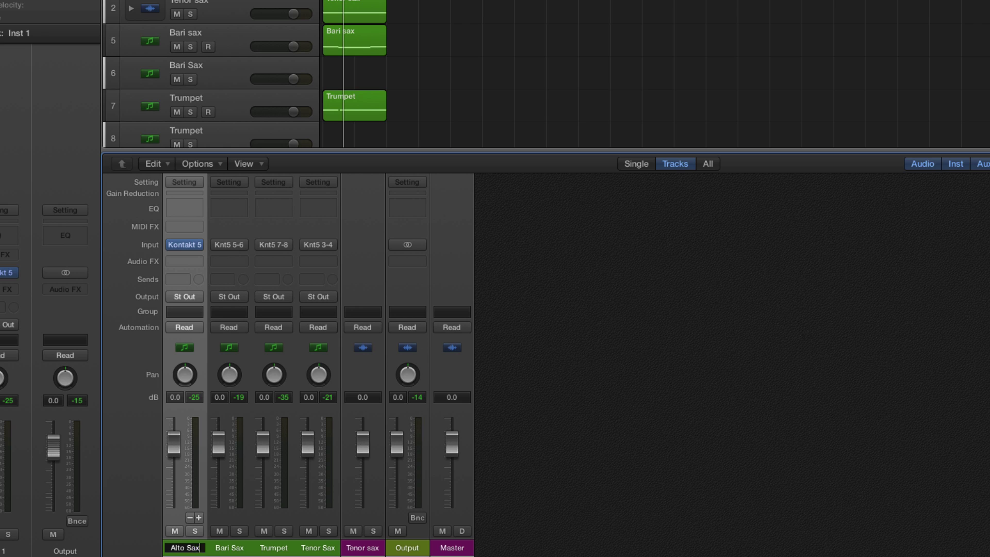
pyautogui.press('Return')
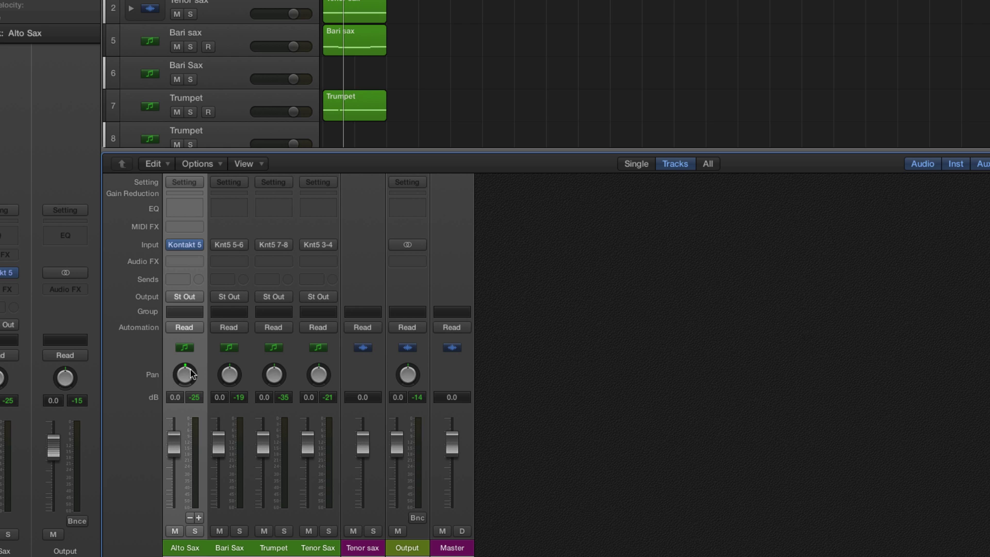
# Pan Alto Sax left and Trumpet right, then solo and audition both.
pyautogui.moveTo(185, 379); pyautogui.dragTo(181, 391)
pyautogui.moveTo(273, 380); pyautogui.dragTo(273, 367)
pyautogui.click(195, 532)
pyautogui.click(284, 532)
pyautogui.press('space')
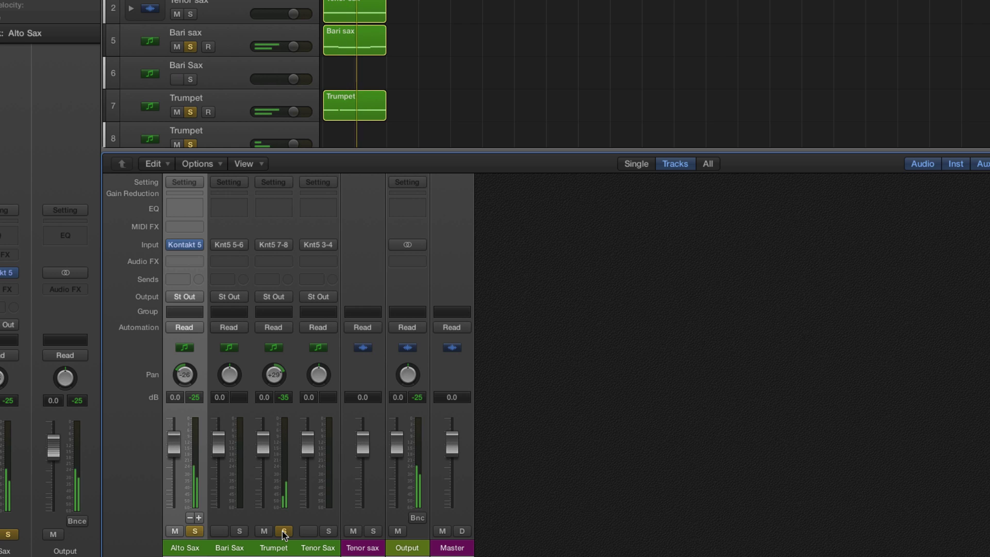
pyautogui.press('space')
# Lower the Alto Sax fader to -5.6 dB and Trumpet to -3.4 dB during playback.
pyautogui.moveTo(174, 443); pyautogui.dragTo(178, 488)
pyautogui.press('space')
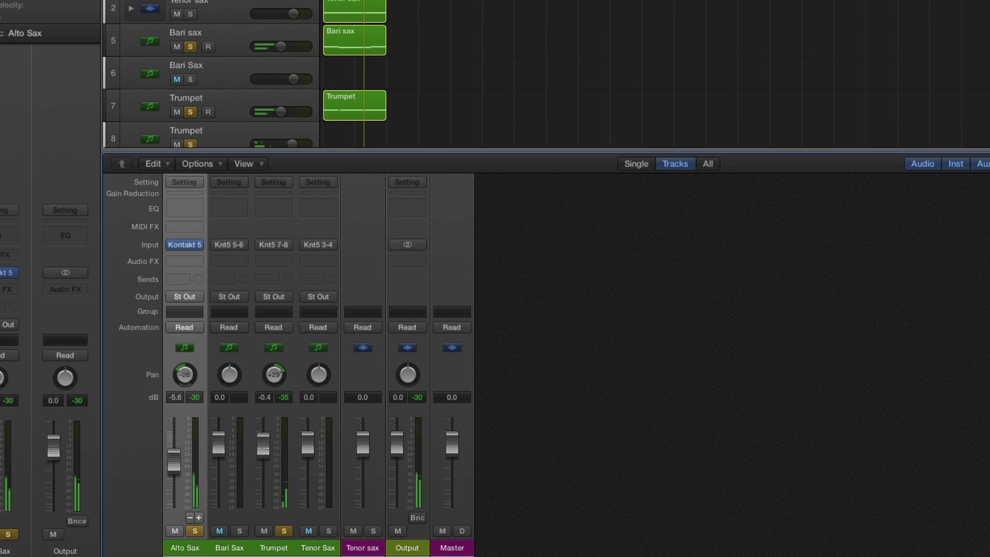
pyautogui.moveTo(267, 448); pyautogui.dragTo(267, 471)
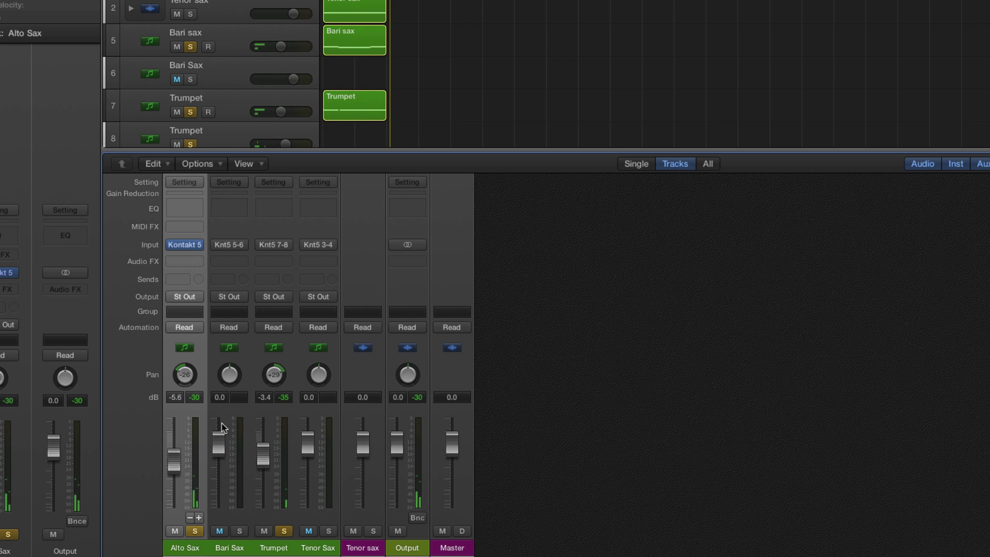
pyautogui.press('space')
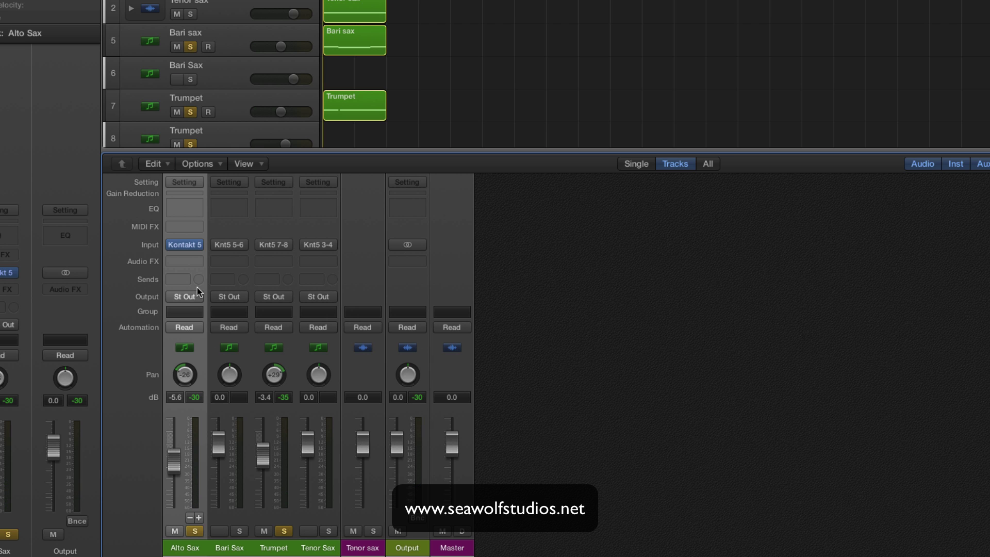